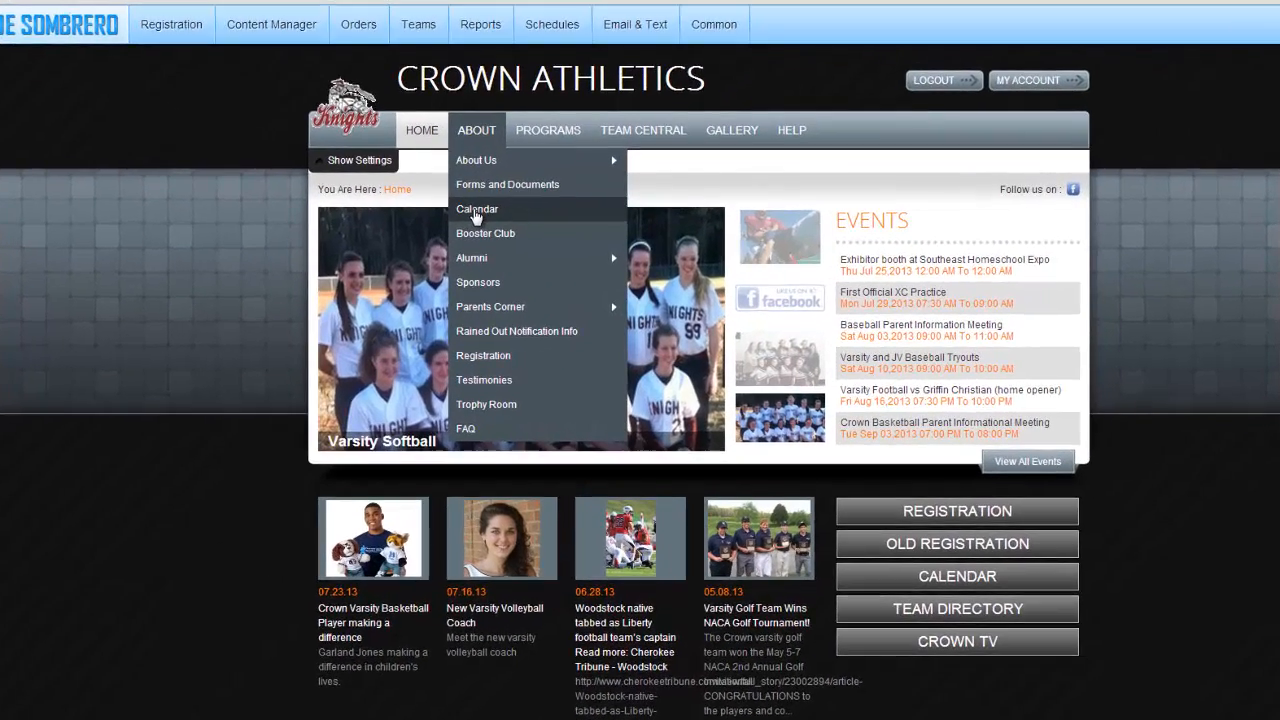
- Open the Crown Athletics Calendar page, try Week and Agenda views, then settle on the July 2013 month view
click(497, 230)
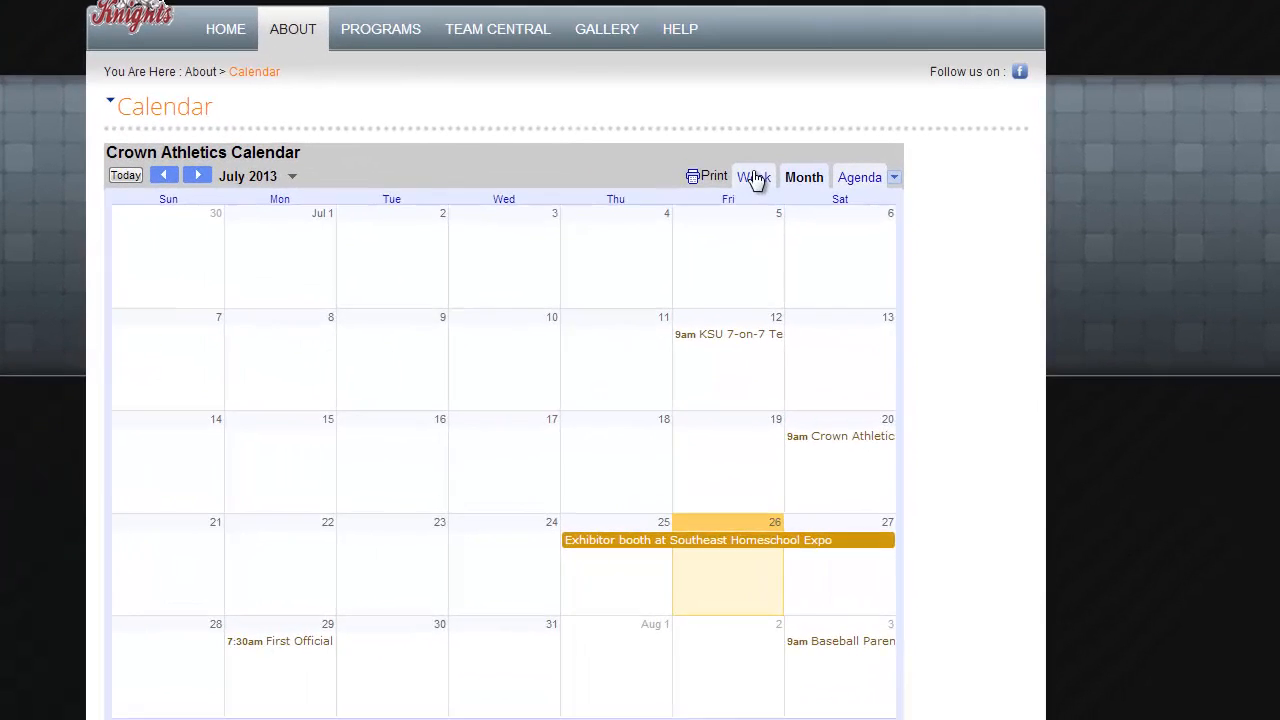
click(851, 251)
click(809, 177)
click(856, 181)
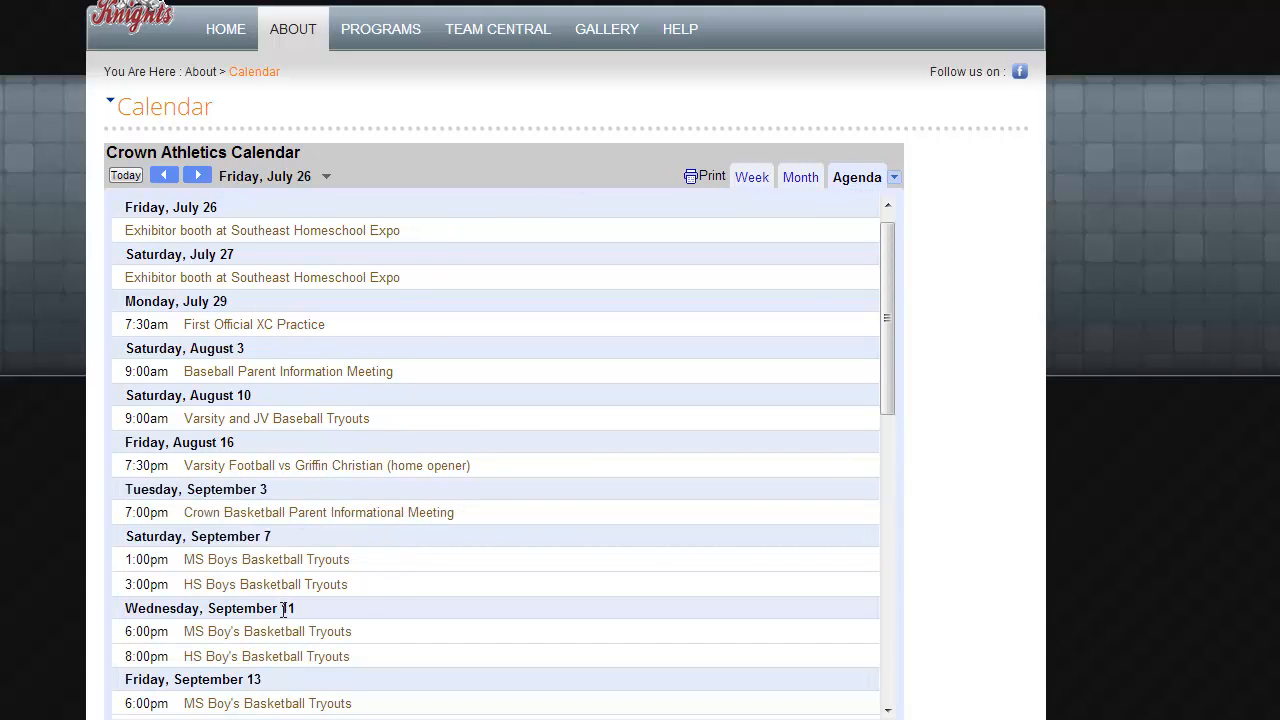
click(802, 182)
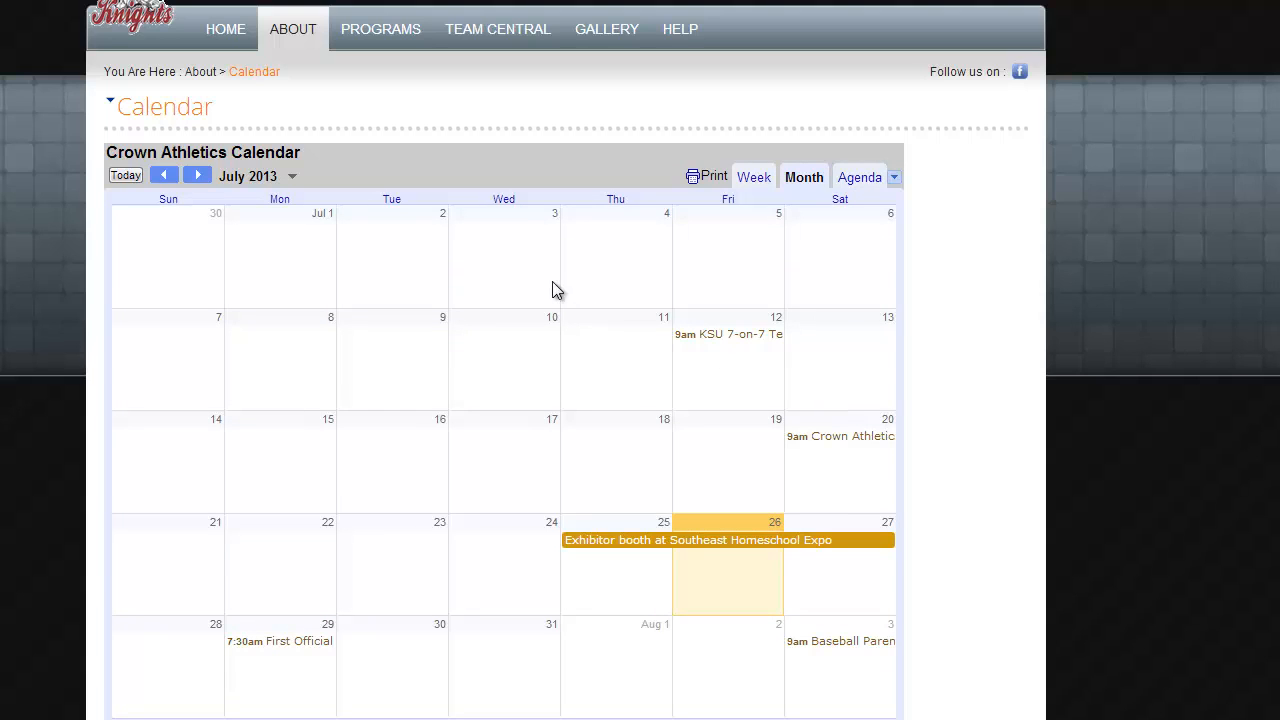
- Open the JV Football calendar from the Team Directory under Team Central
mouse_move(494, 40)
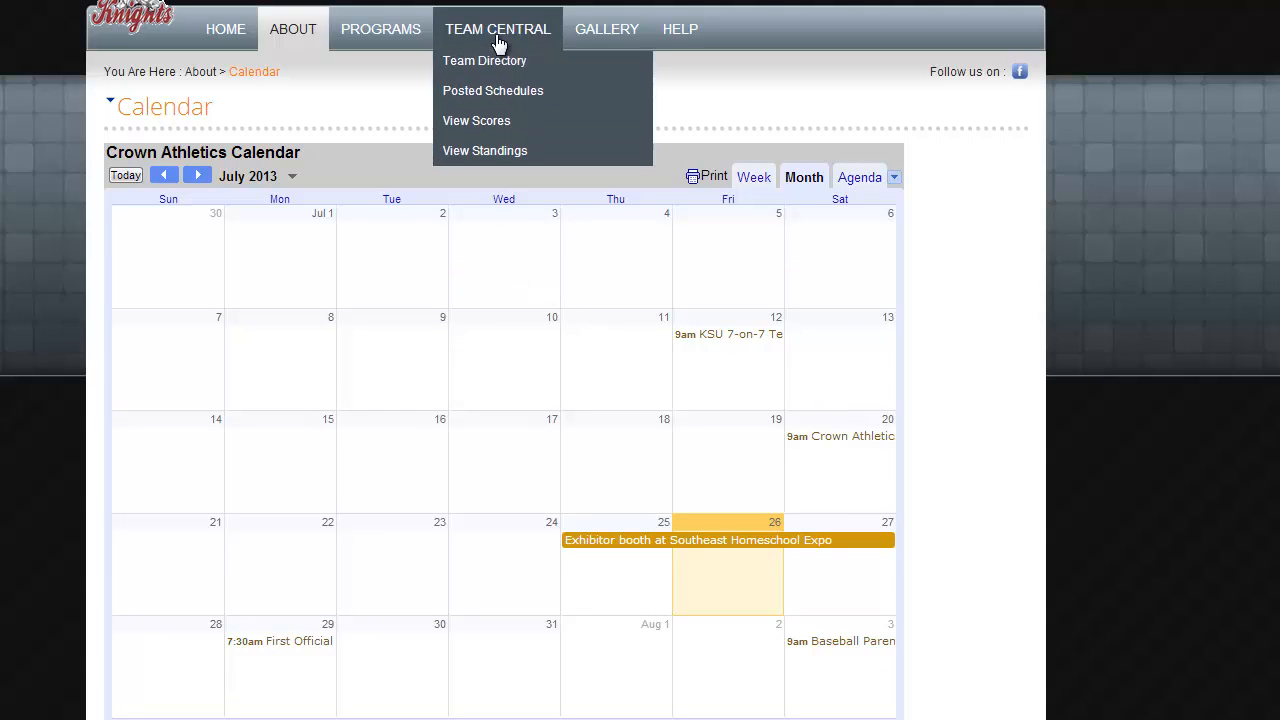
click(492, 66)
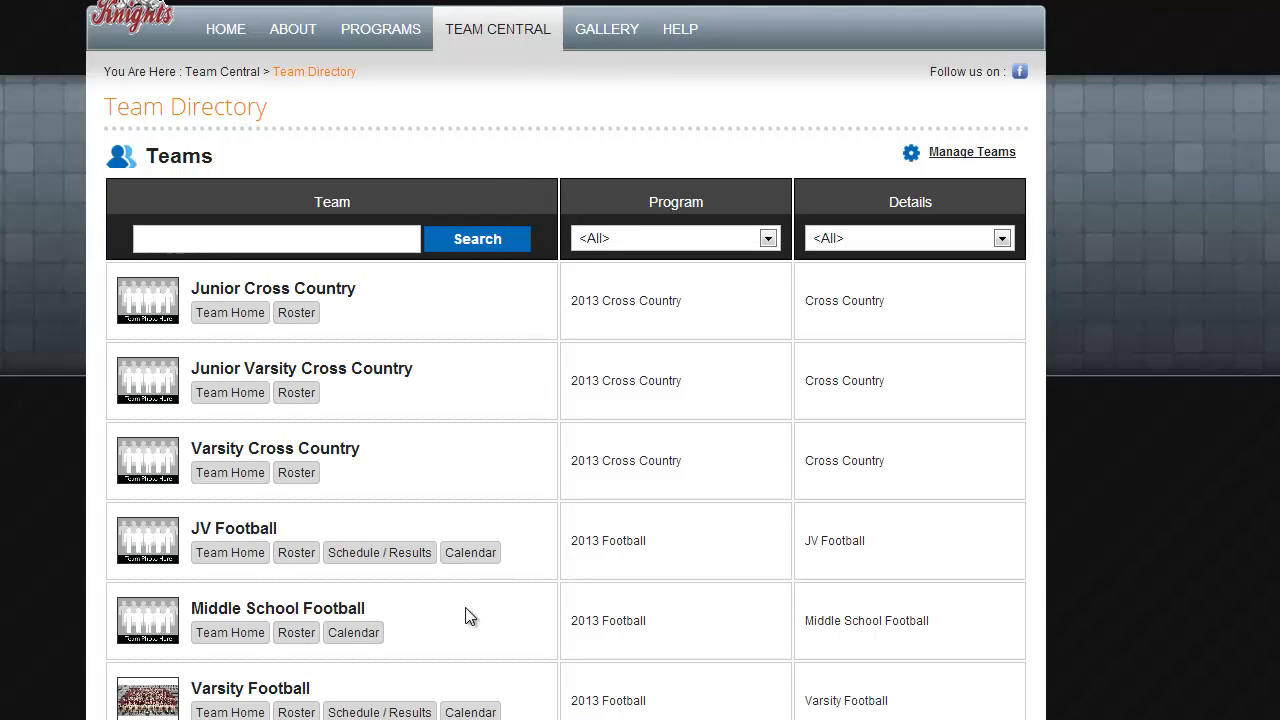
click(470, 553)
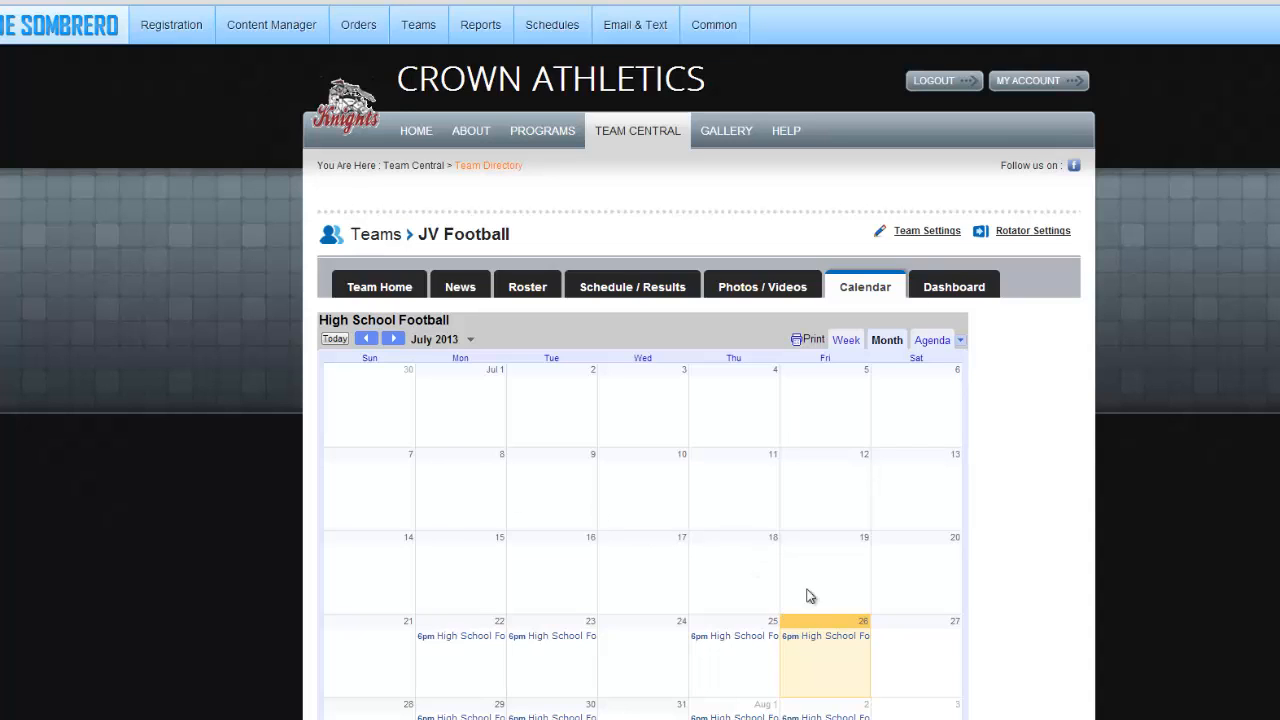
- Advance the JV Football team calendar to August 2013
click(393, 339)
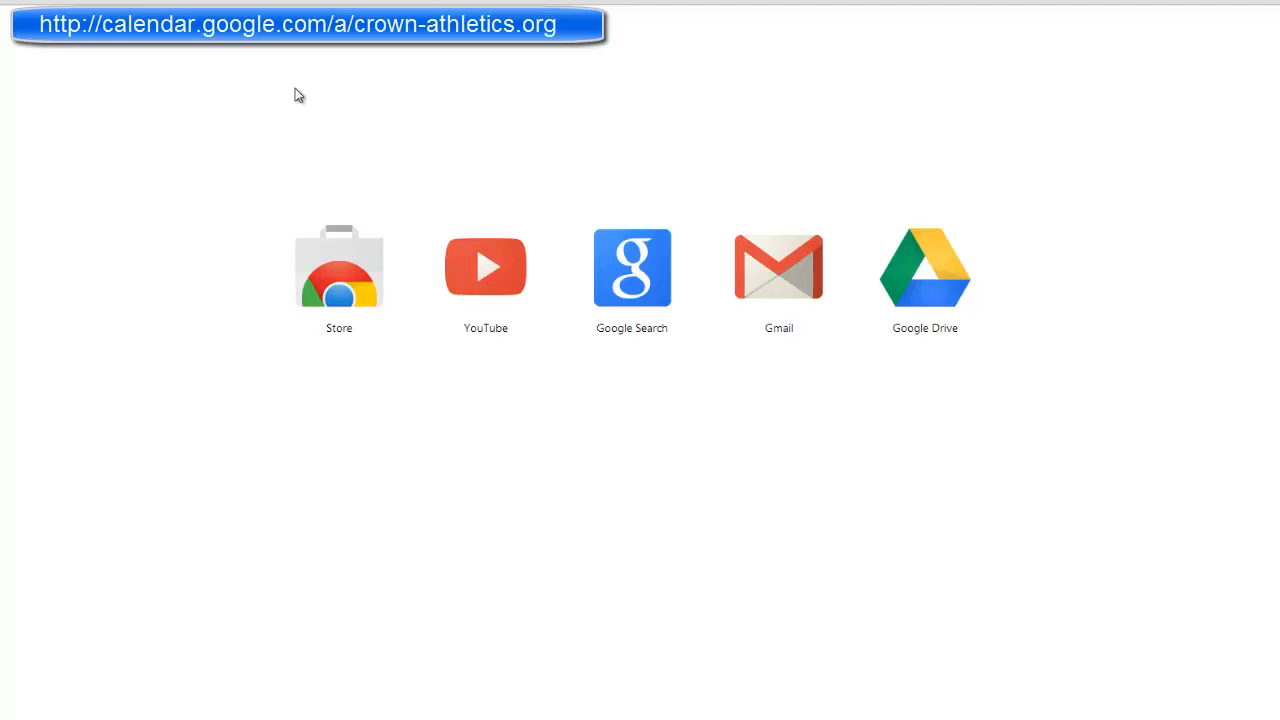
- Sign in to calendar.google.com/a/crown-athletics.org with the saved username and the account password
key(Return)
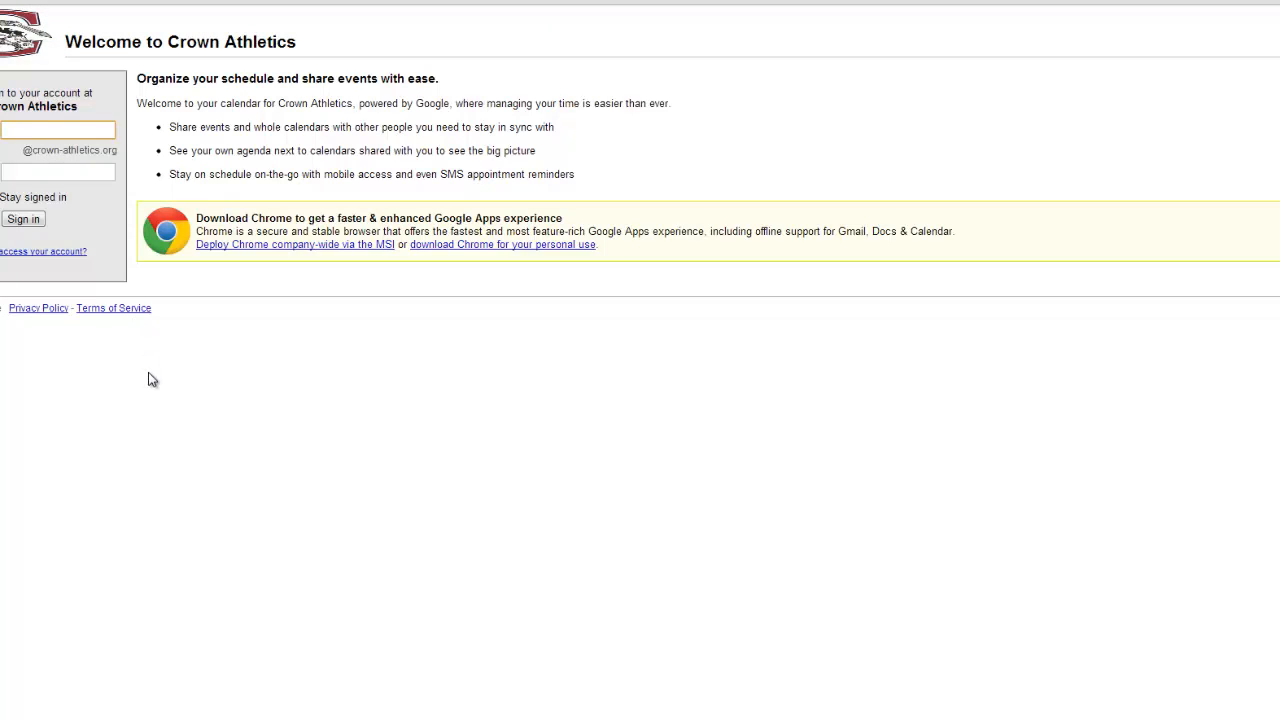
text(f)
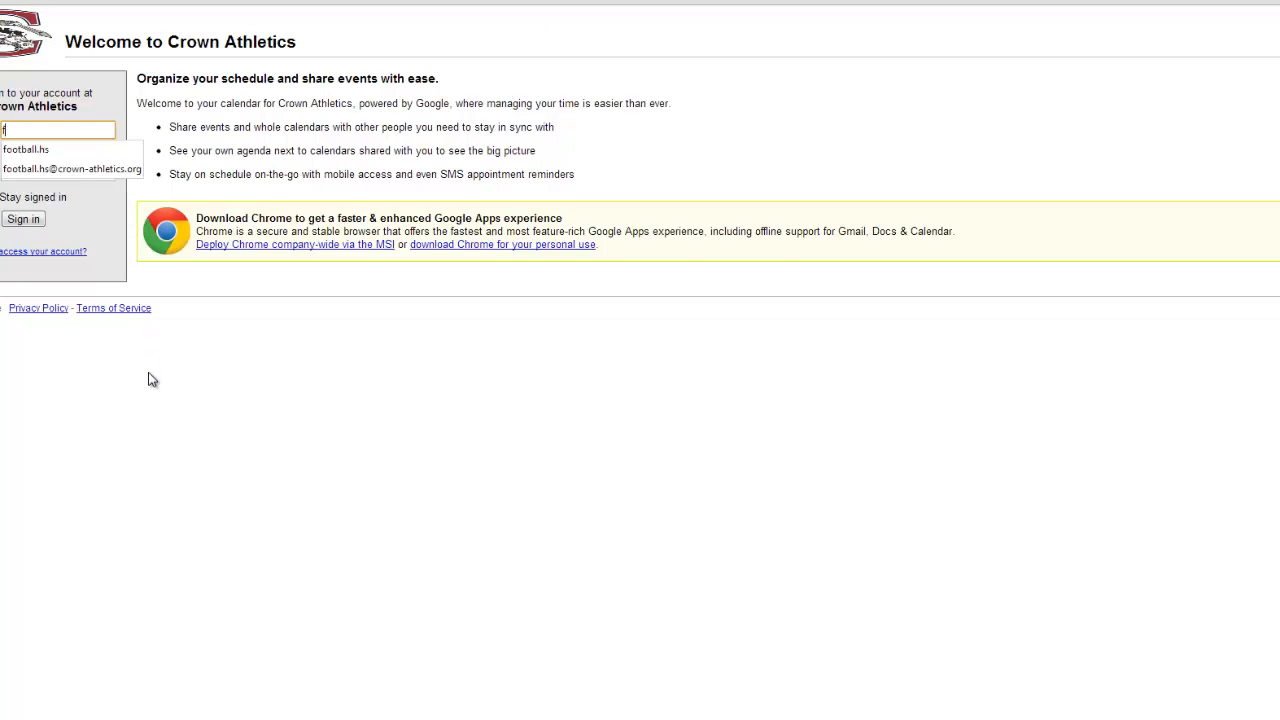
key(Down)
key(Return)
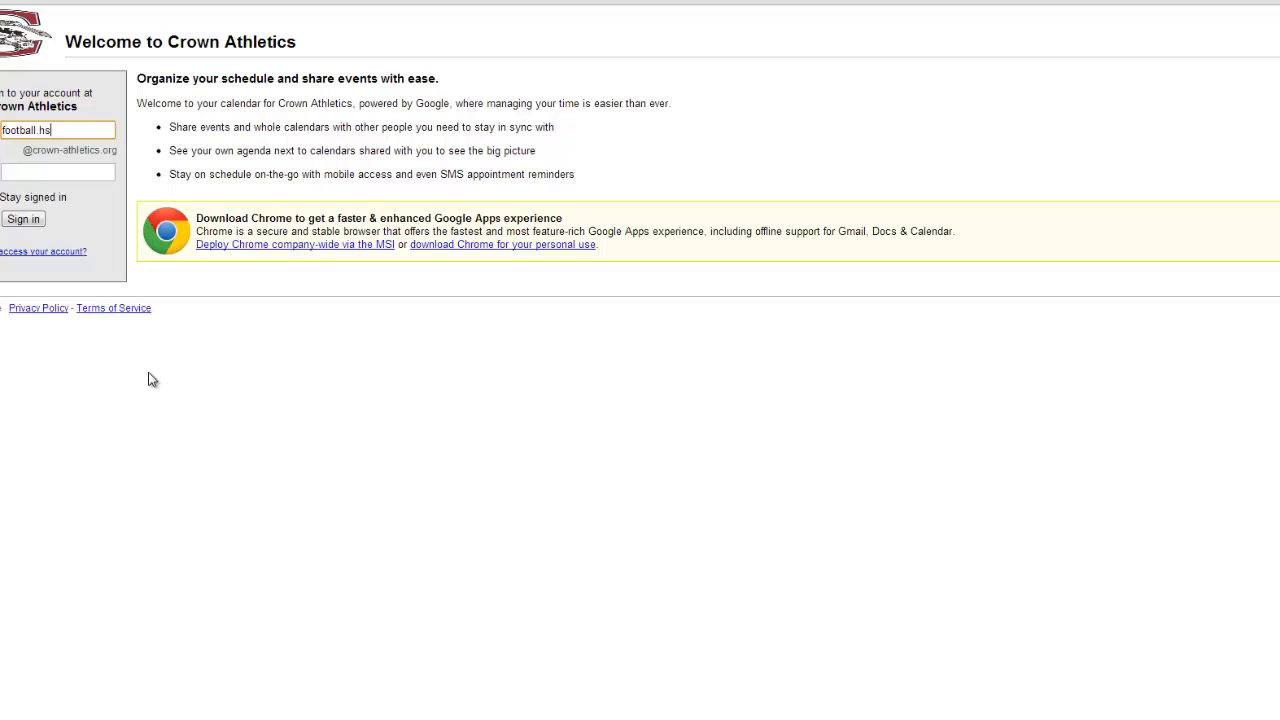
key(Tab)
click(82, 173)
key(ctrl+v)
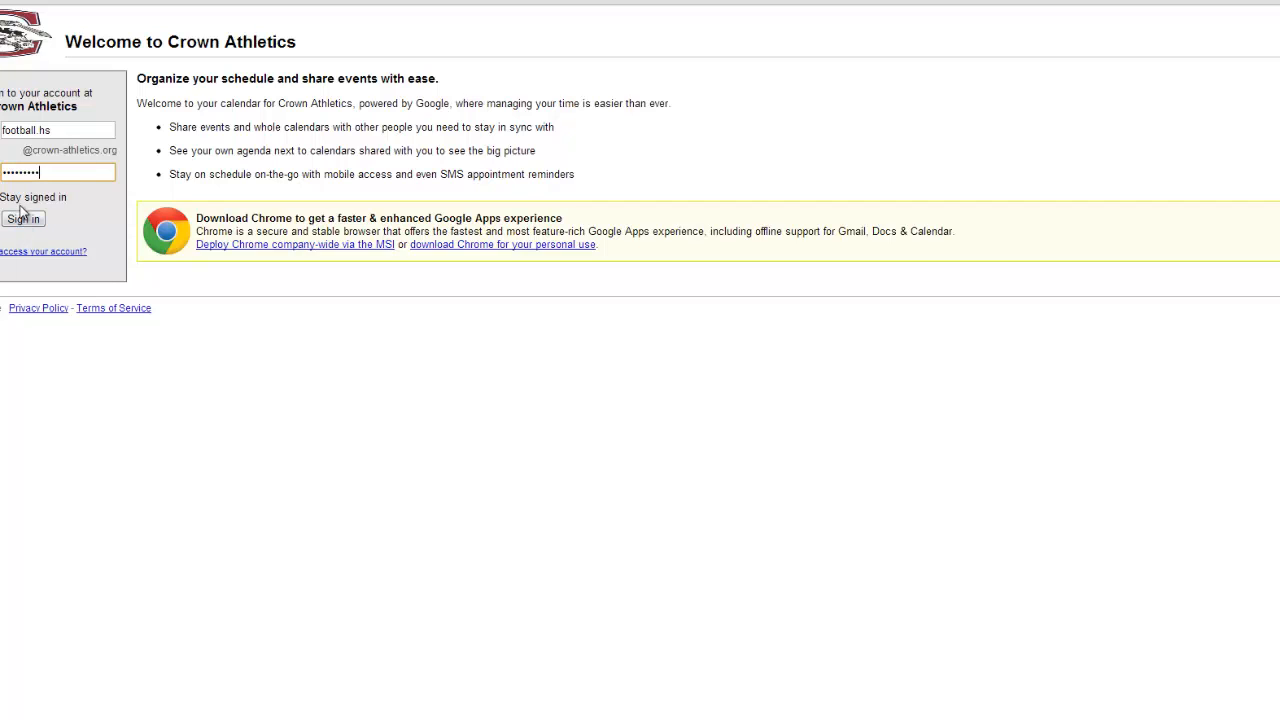
click(23, 220)
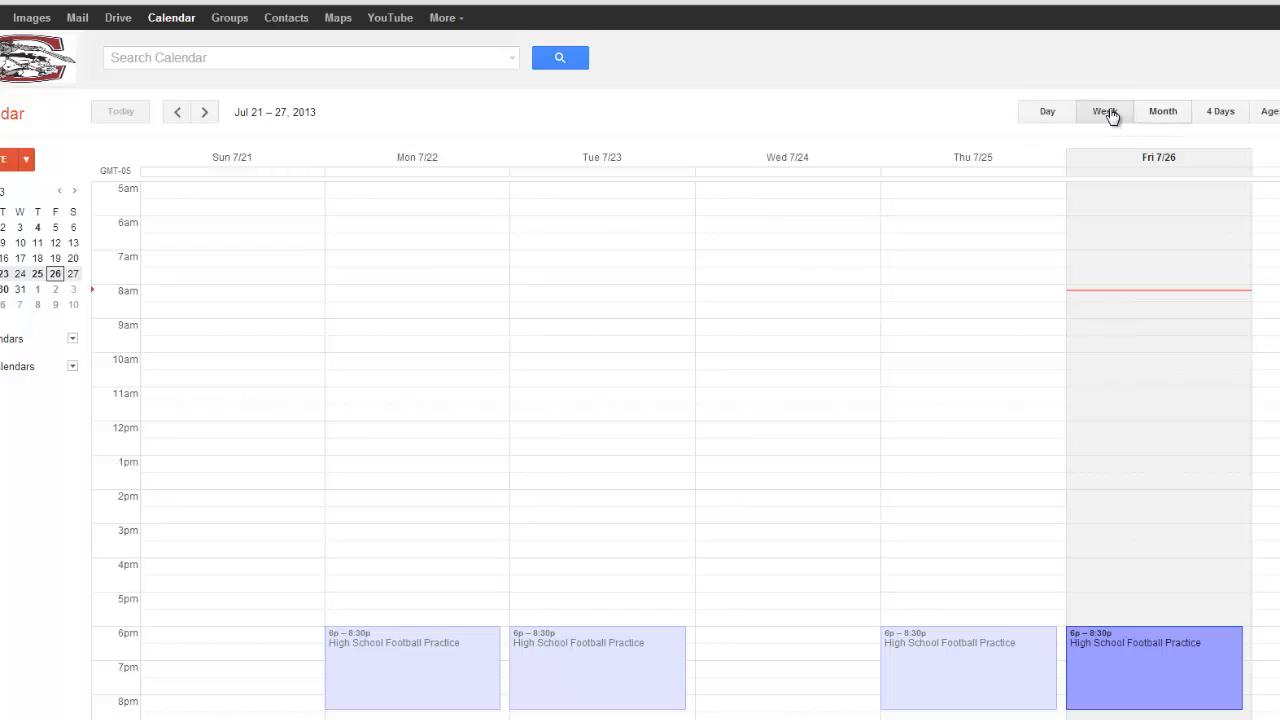
- Show August 2013 in Month view and stretch the browser window to full height
click(1164, 114)
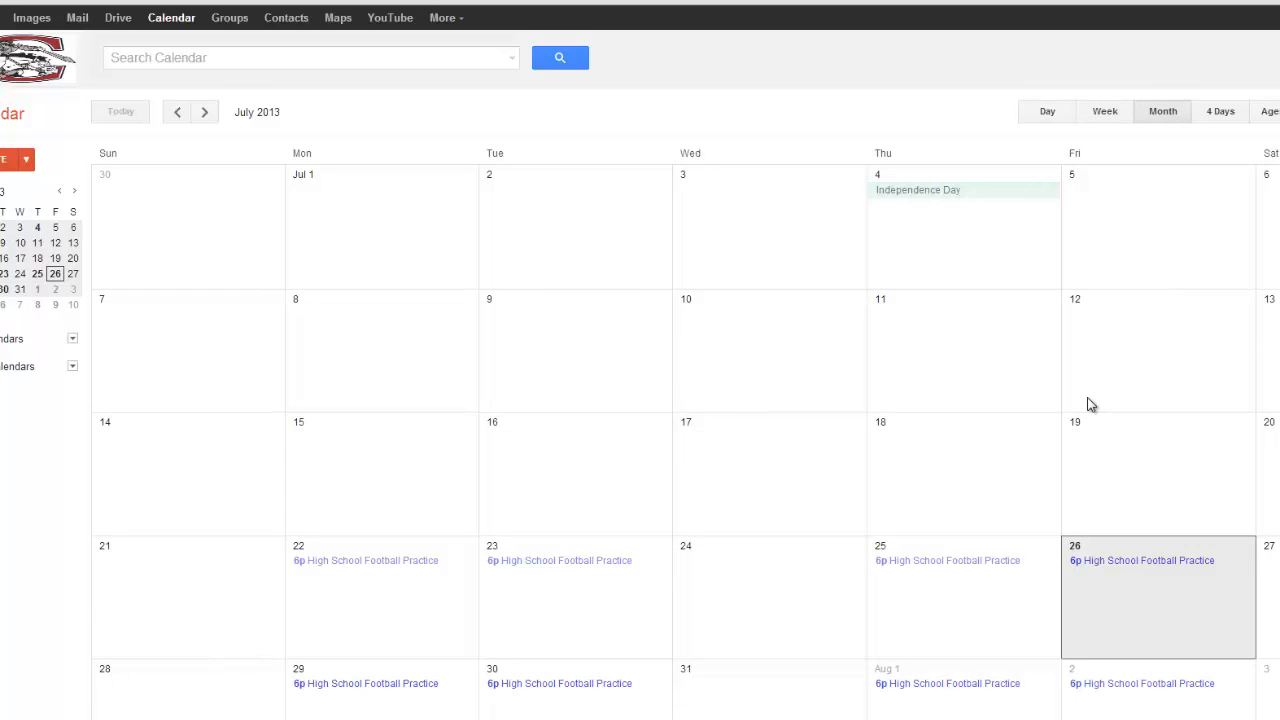
click(208, 114)
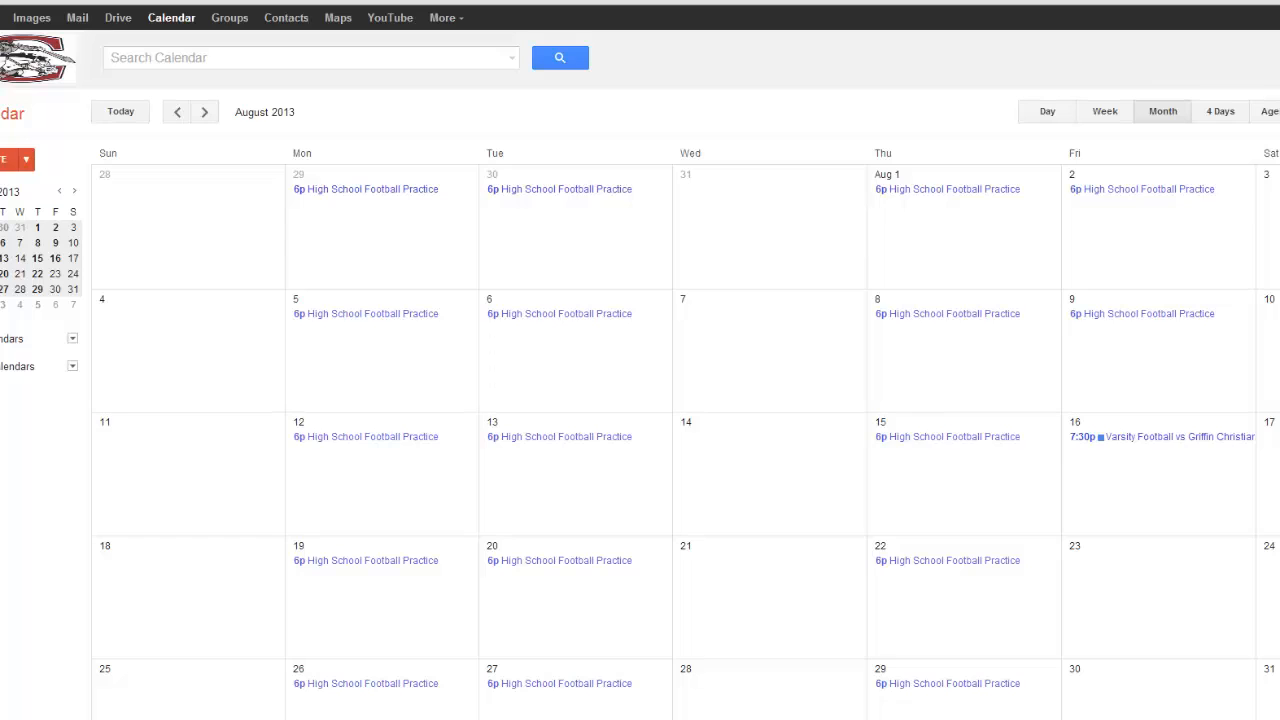
key(super+Down)
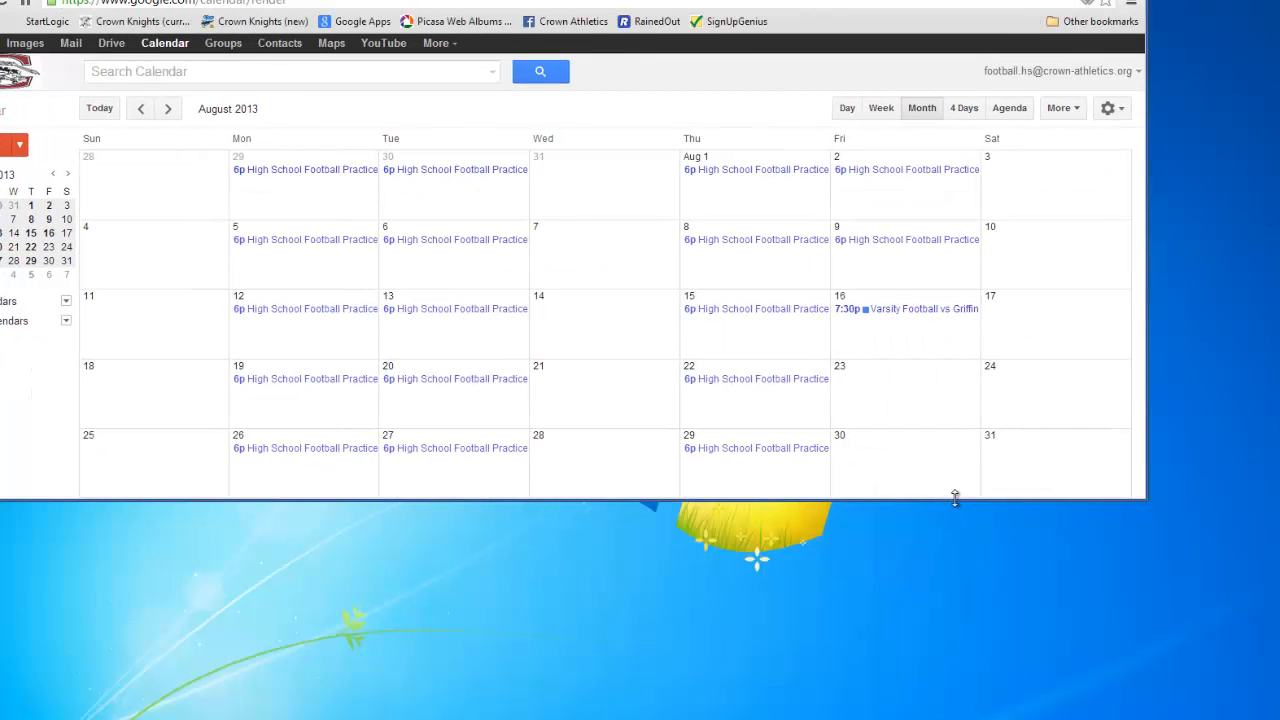
drag(955, 497, 1000, 715)
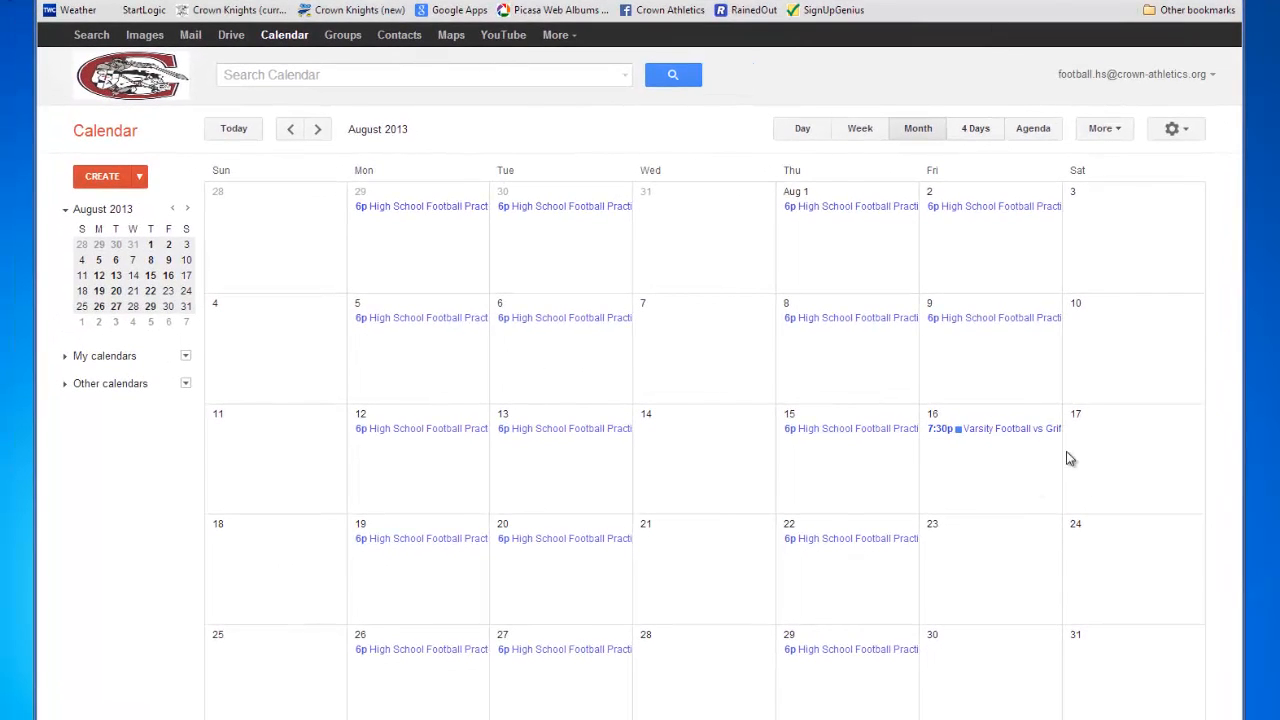
- Create an Aug 24 event titled 'JV Football vs Dominion Christian' and open its full editor
click(1096, 548)
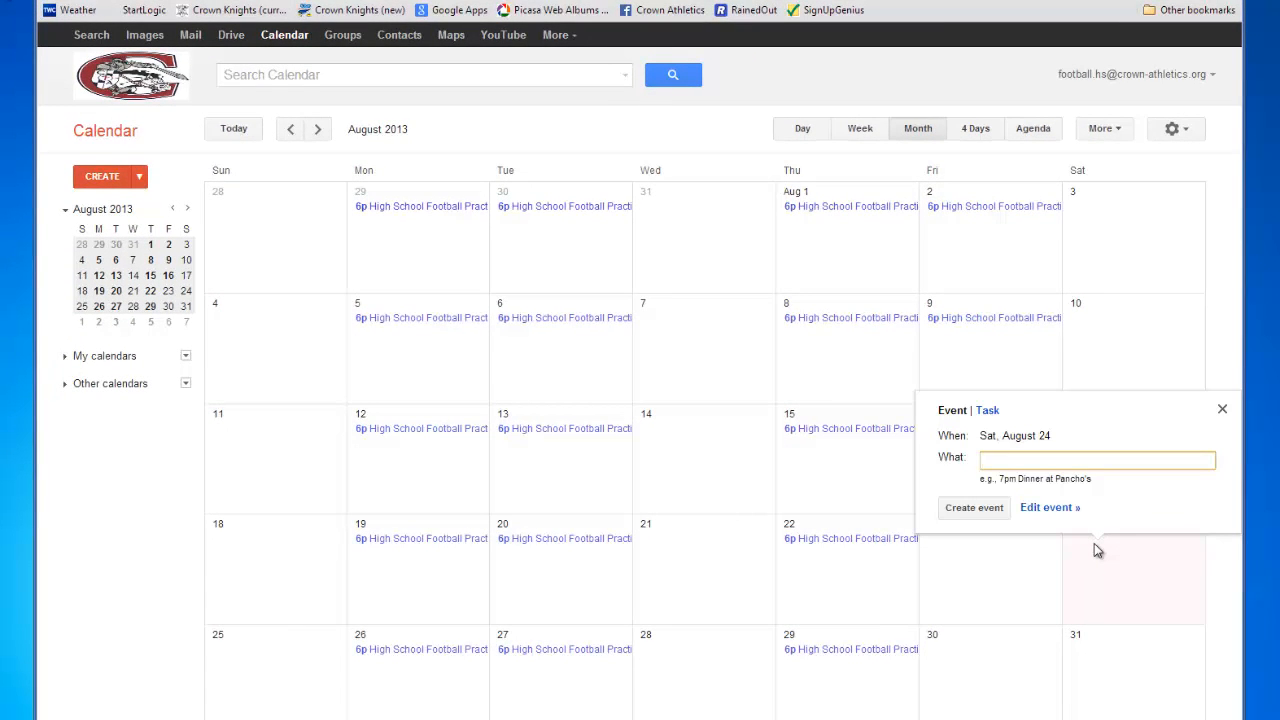
text(JV Football vs Dominion Chr)
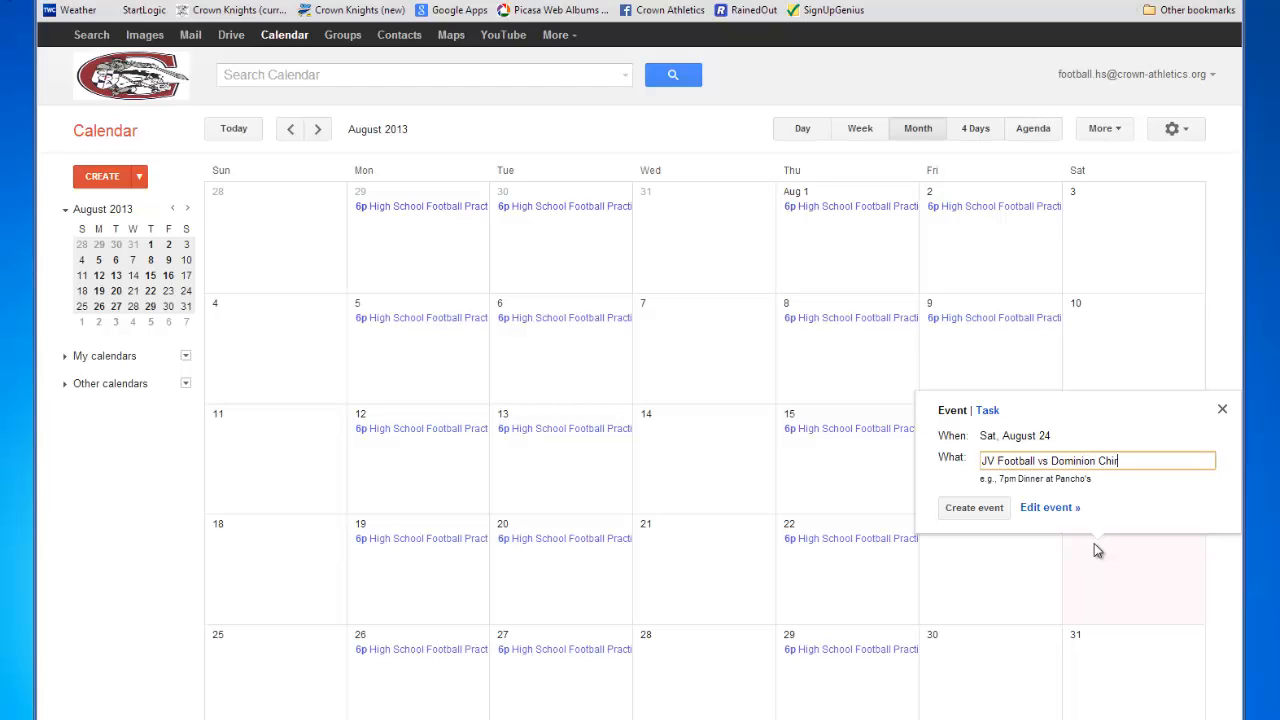
key(BackSpace)
text(ristian)
click(1050, 508)
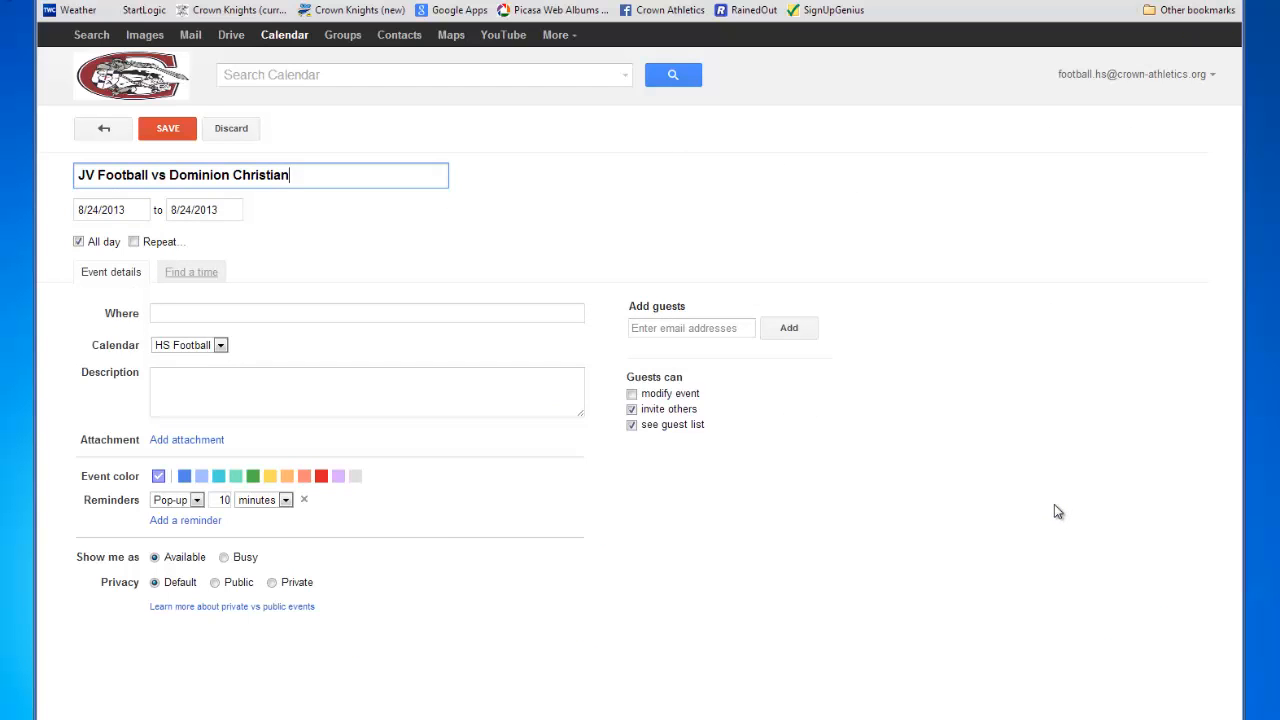
- Make the game run 7:00pm to 10:00pm and enter 'Kell High School' as the location
click(79, 242)
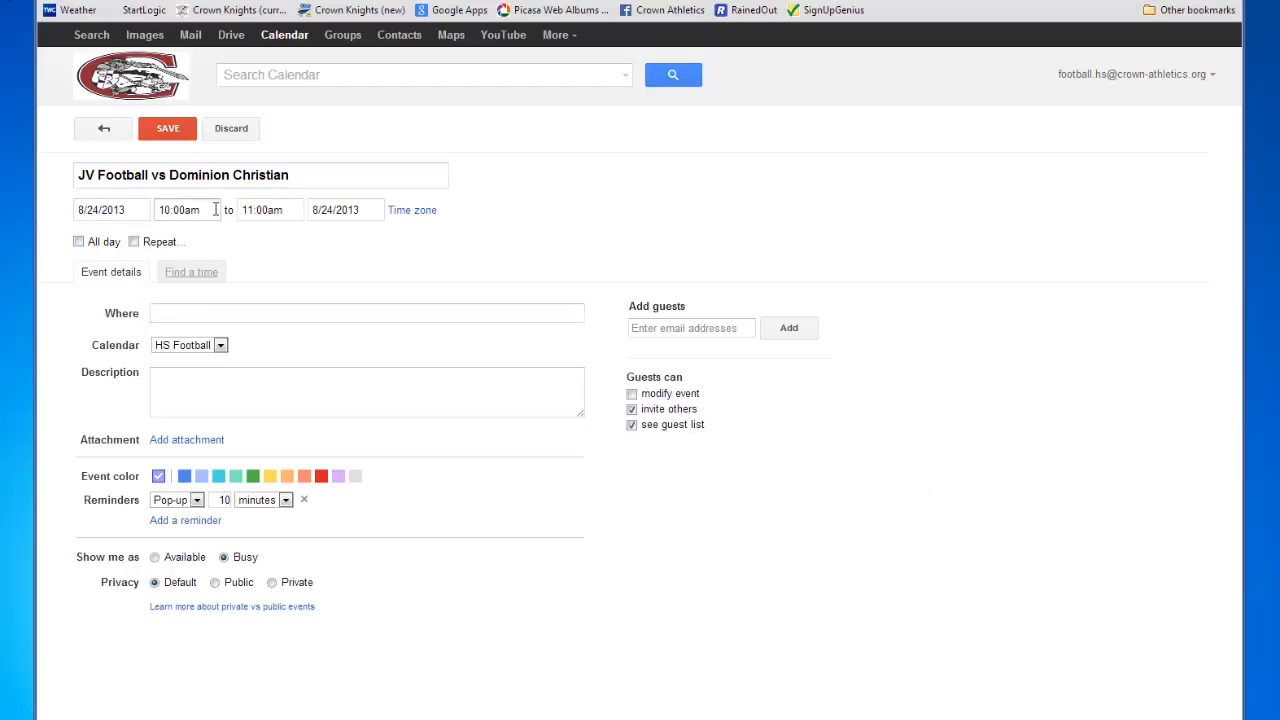
click(215, 210)
drag(229, 274, 224, 306)
click(194, 277)
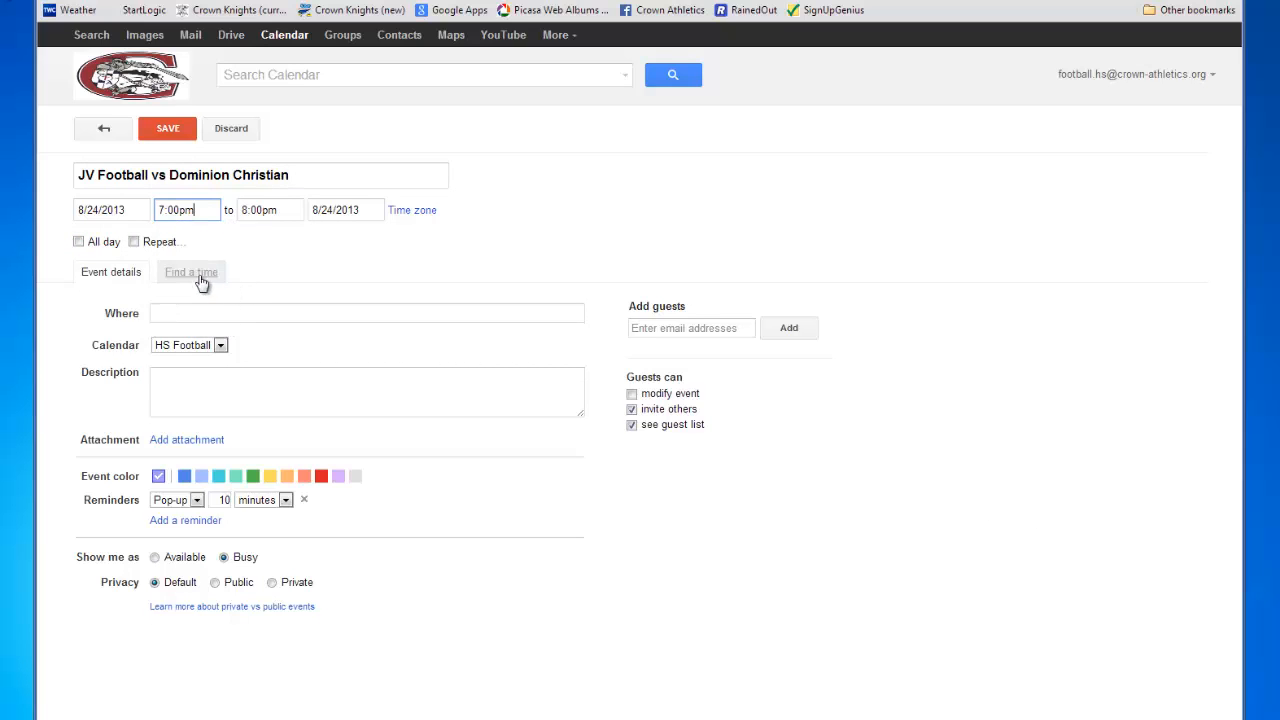
click(289, 207)
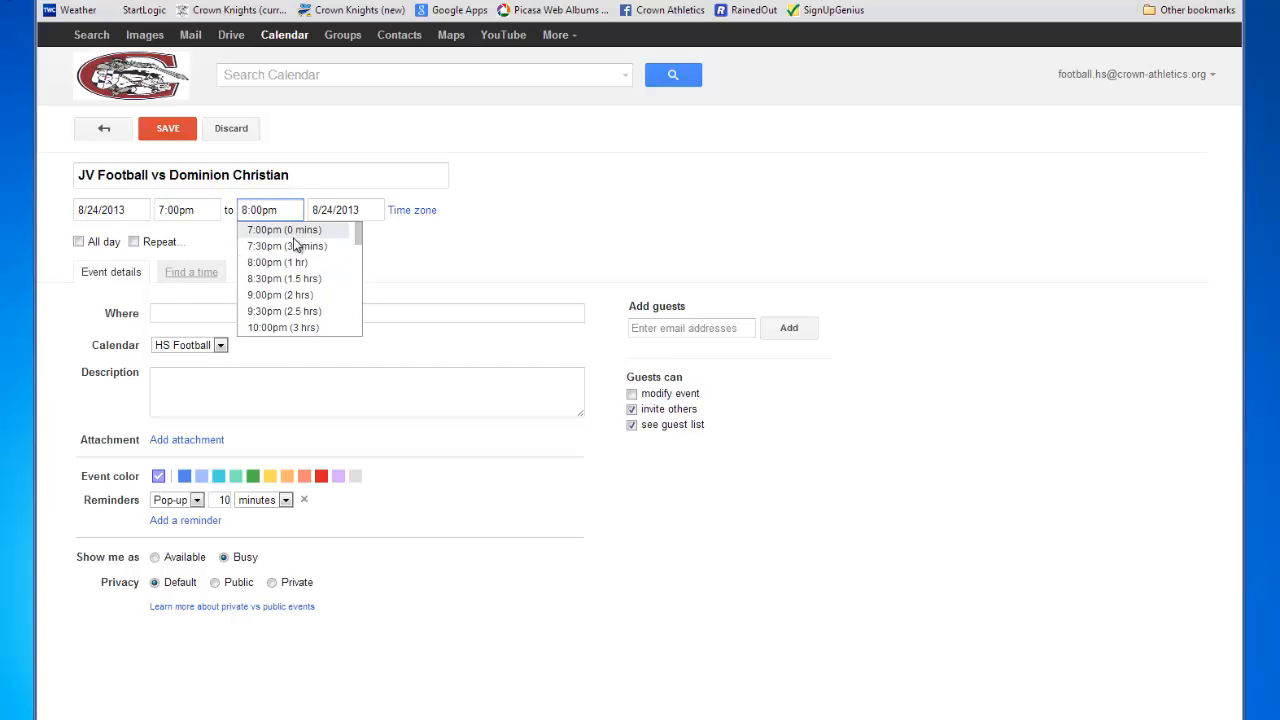
click(272, 328)
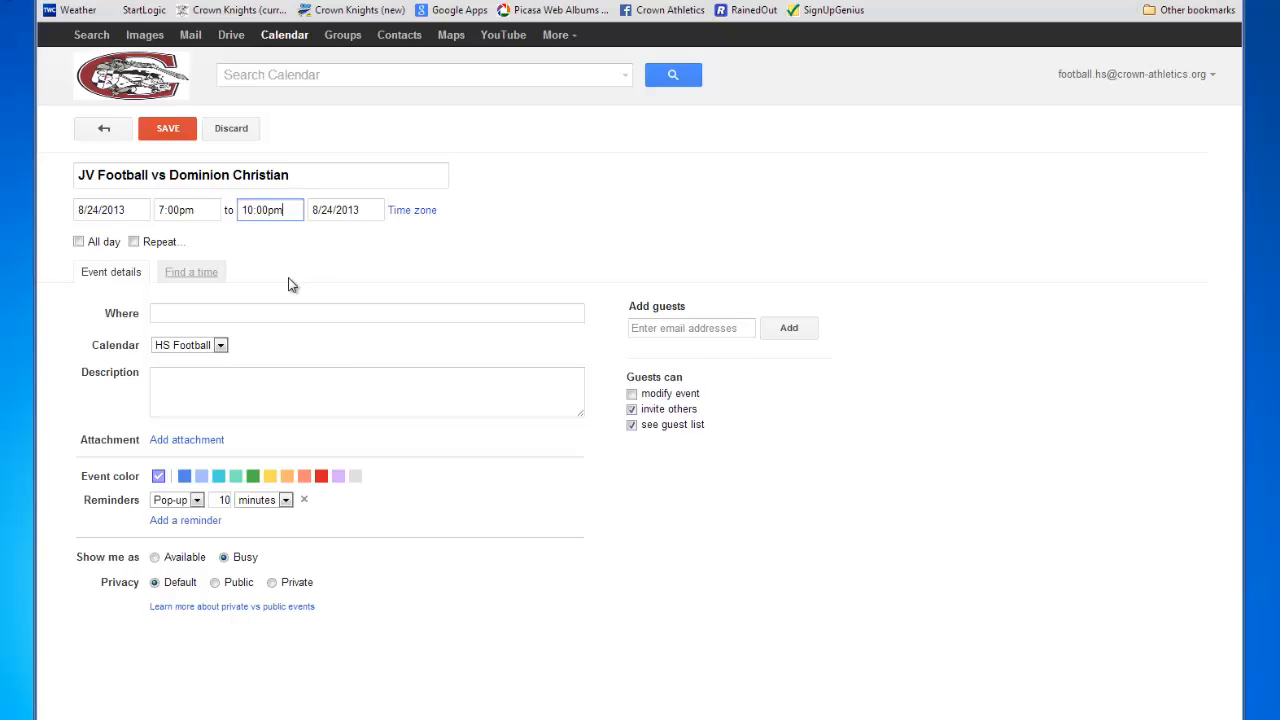
click(219, 313)
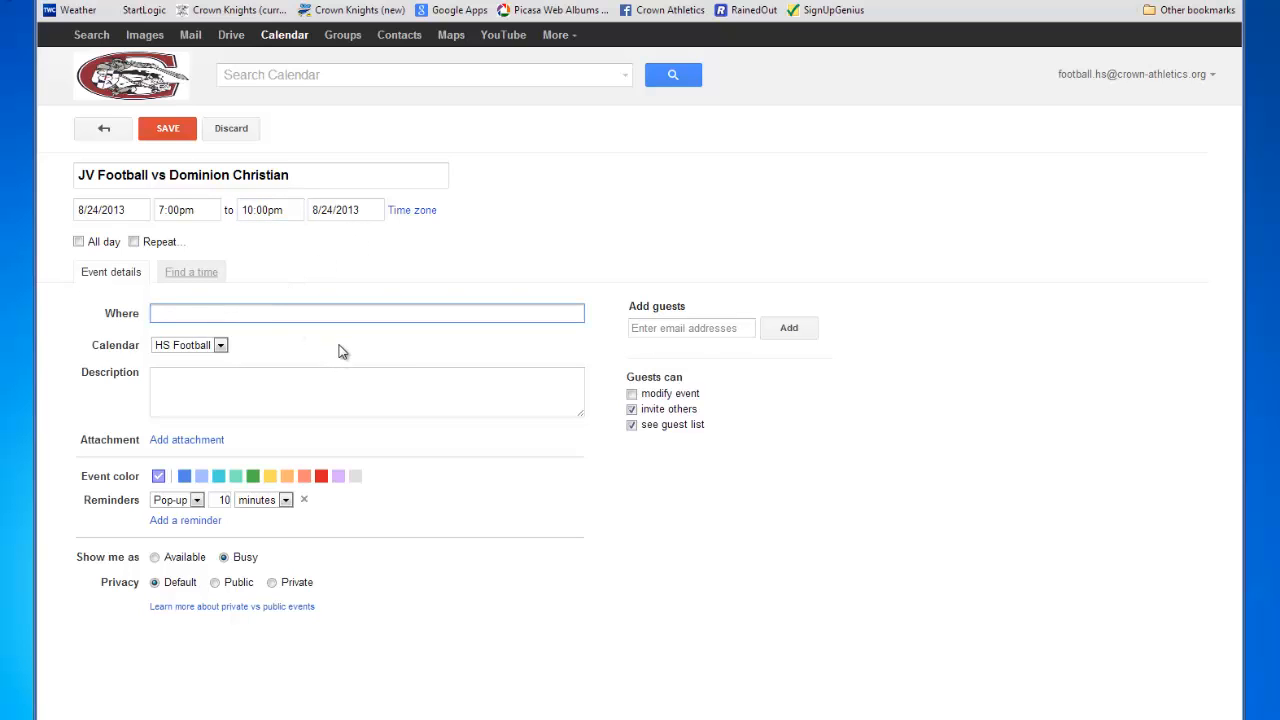
text(Kell High School)
- Enter the description '2013 season opener. At football stadium' and set the event color to blue
click(219, 393)
text(201)
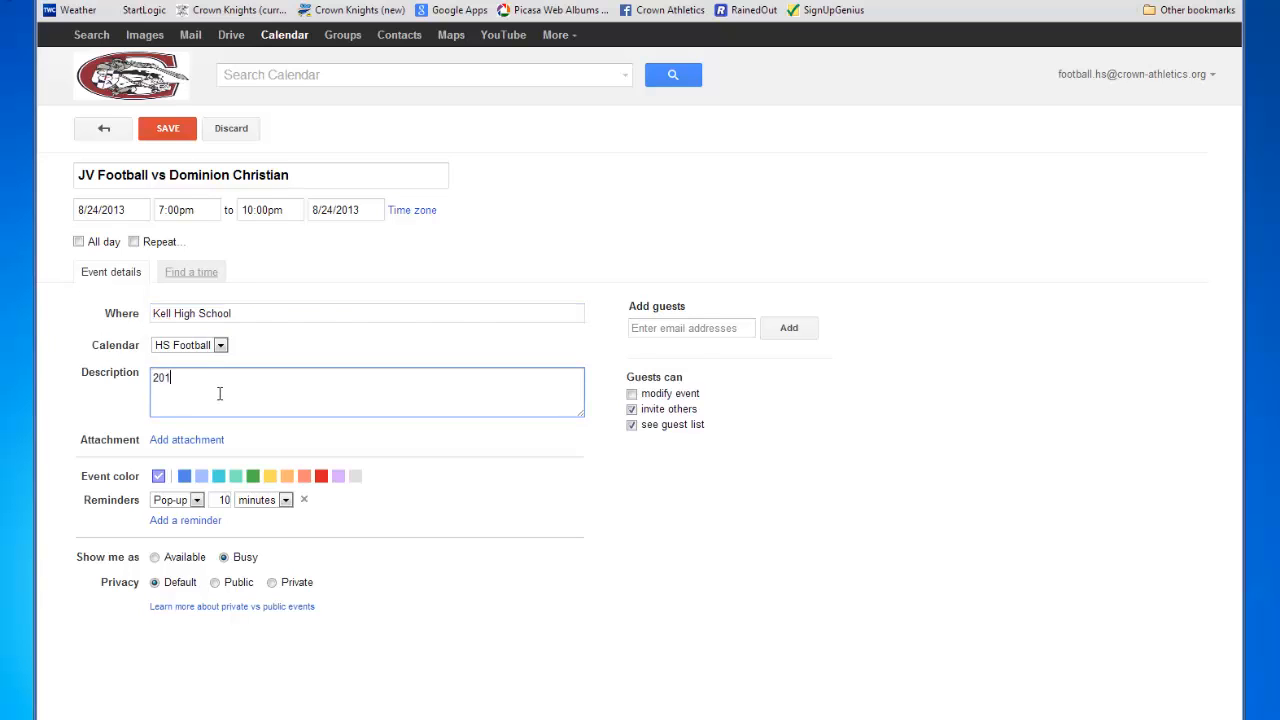
text(3 season opener.  At football stadium)
click(184, 476)
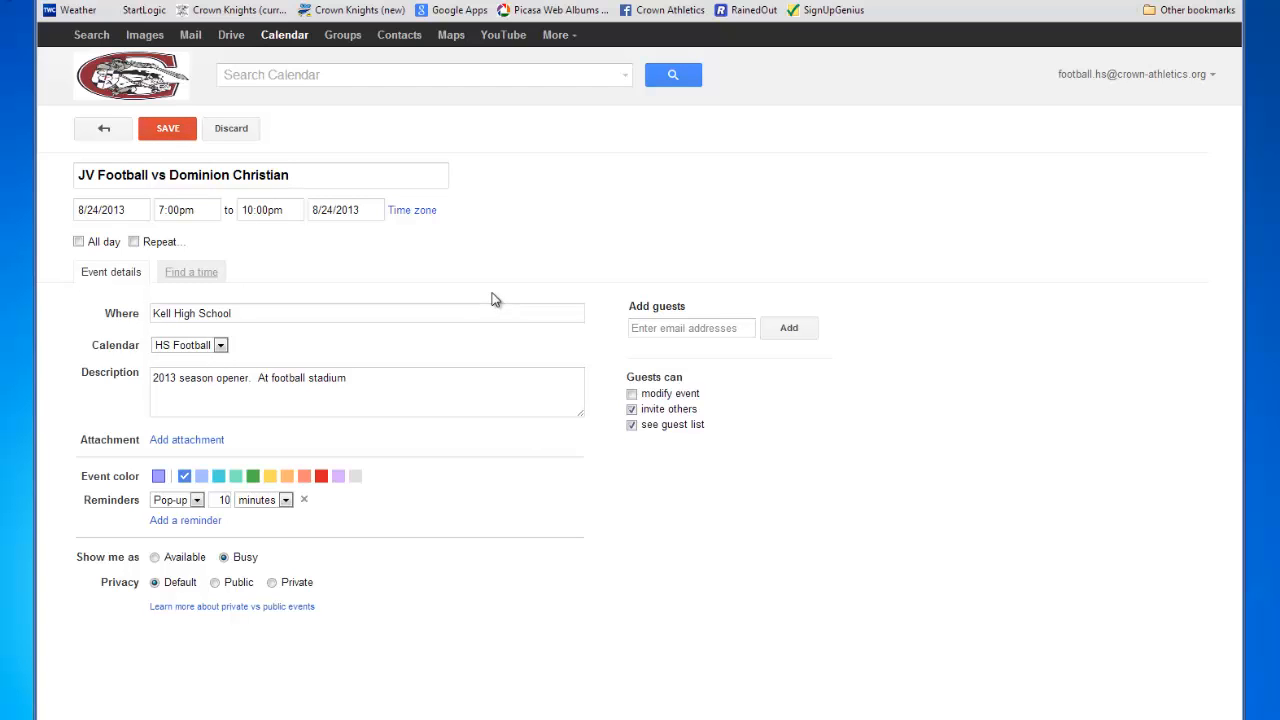
- Add the team's Gmail address as a guest, correcting a typo before adding it
click(688, 325)
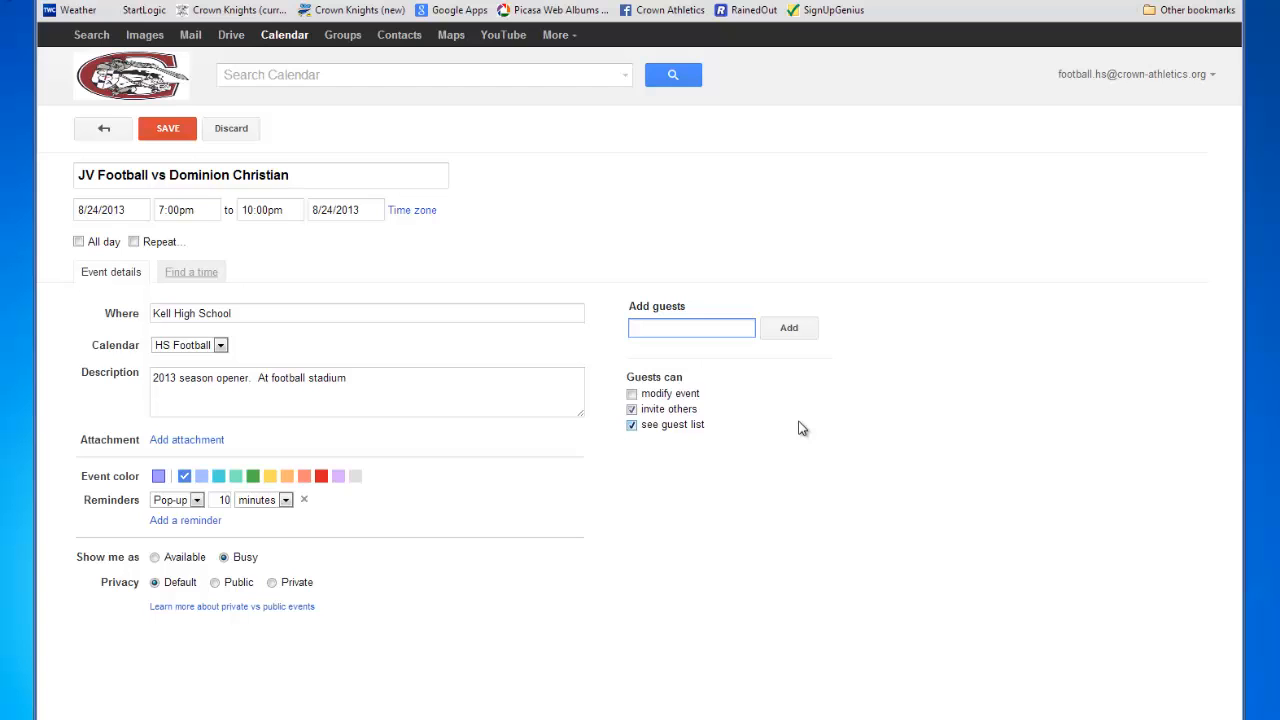
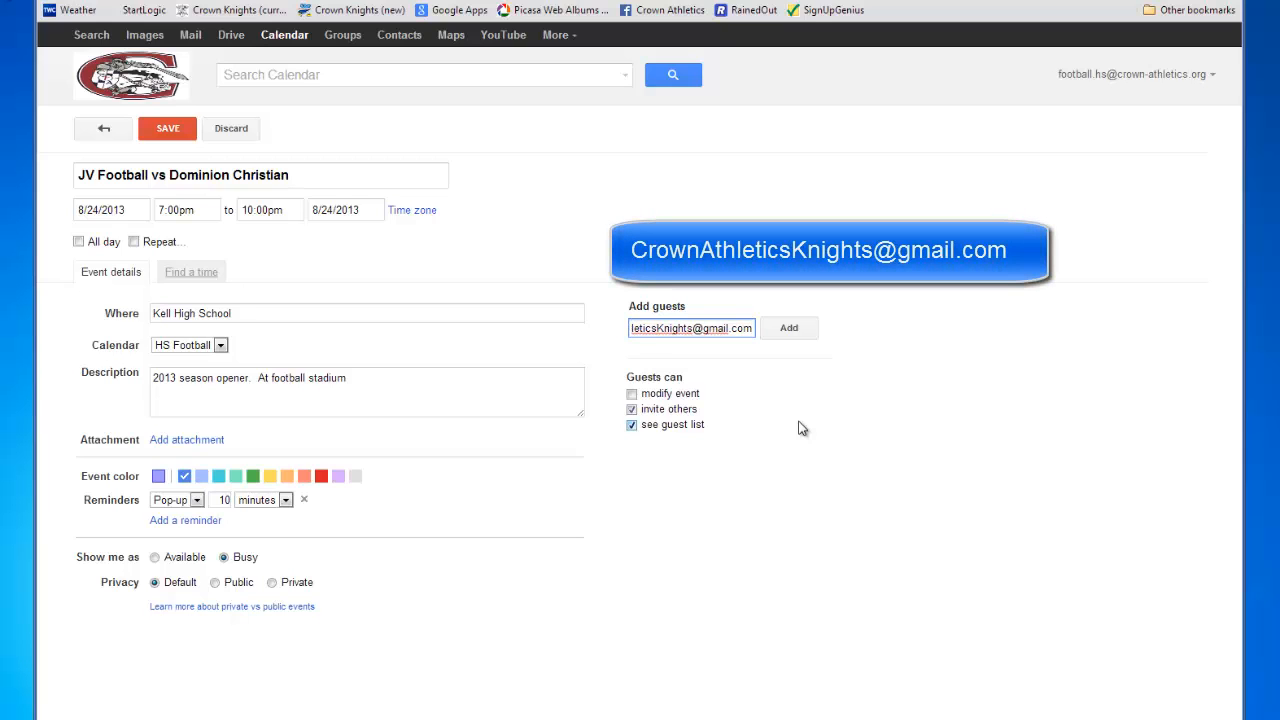
key(Home)
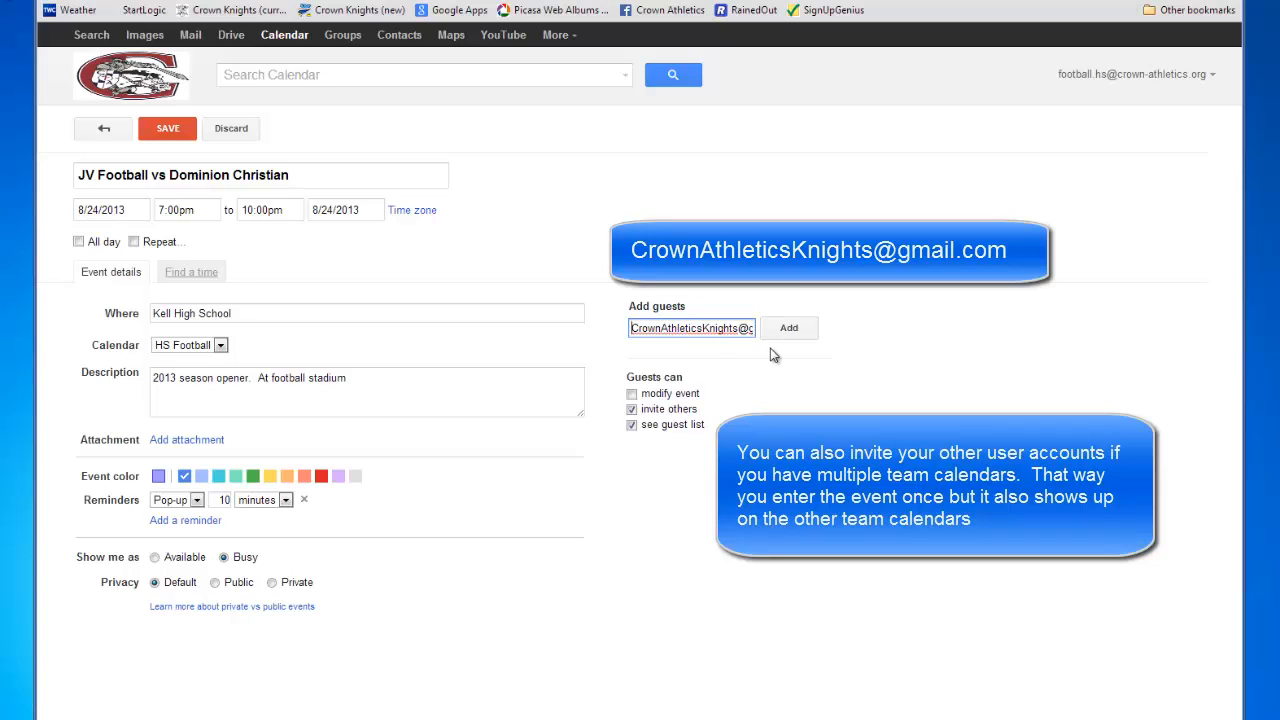
key(End)
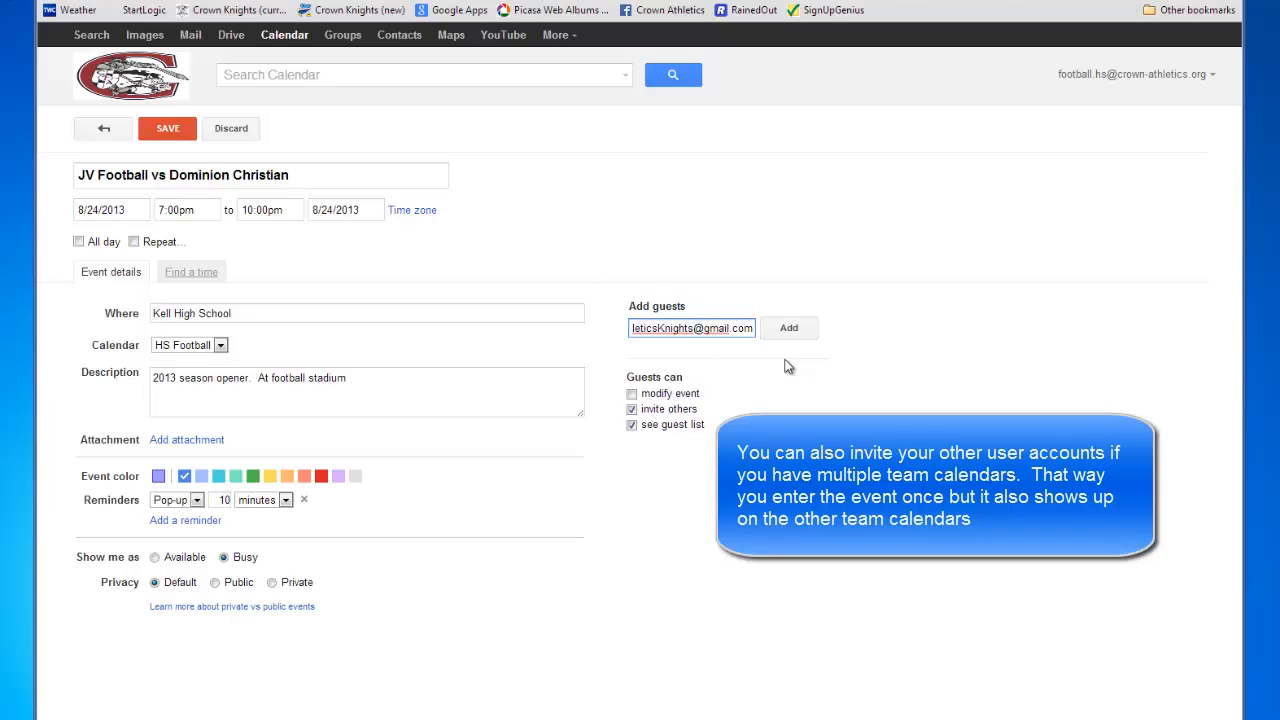
click(789, 329)
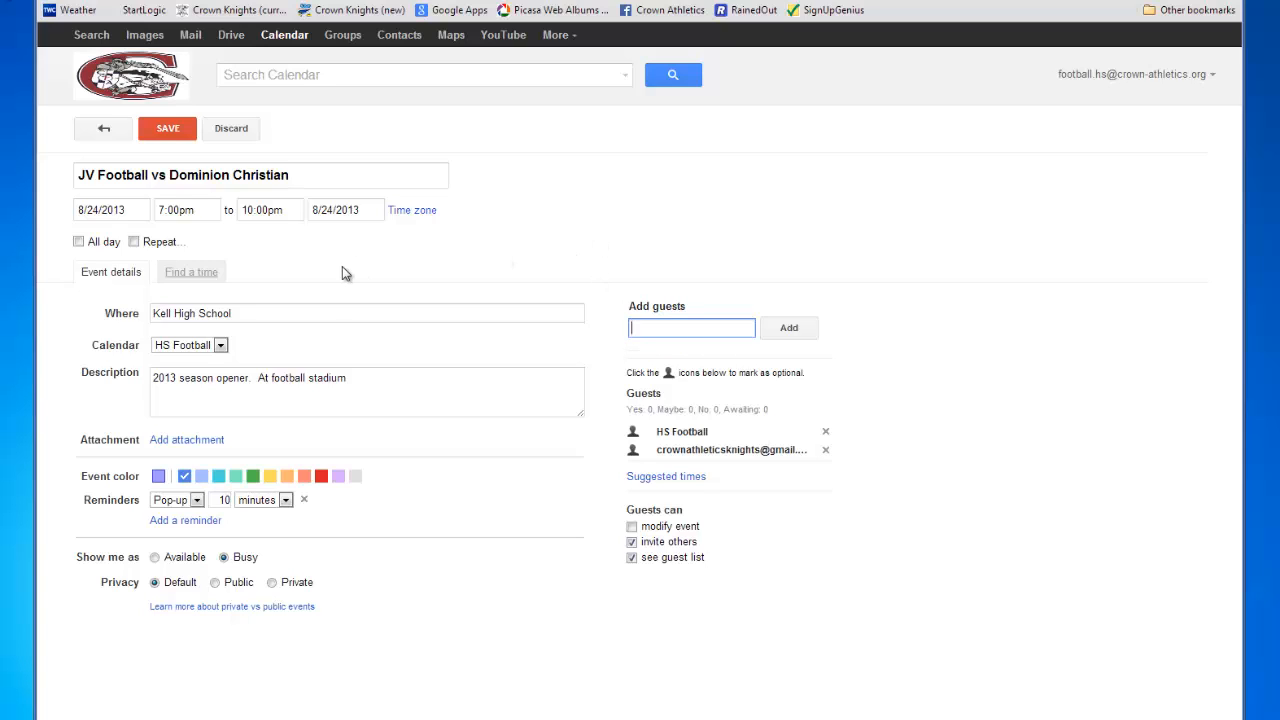
- Save the event and choose to invite the external guest
click(168, 135)
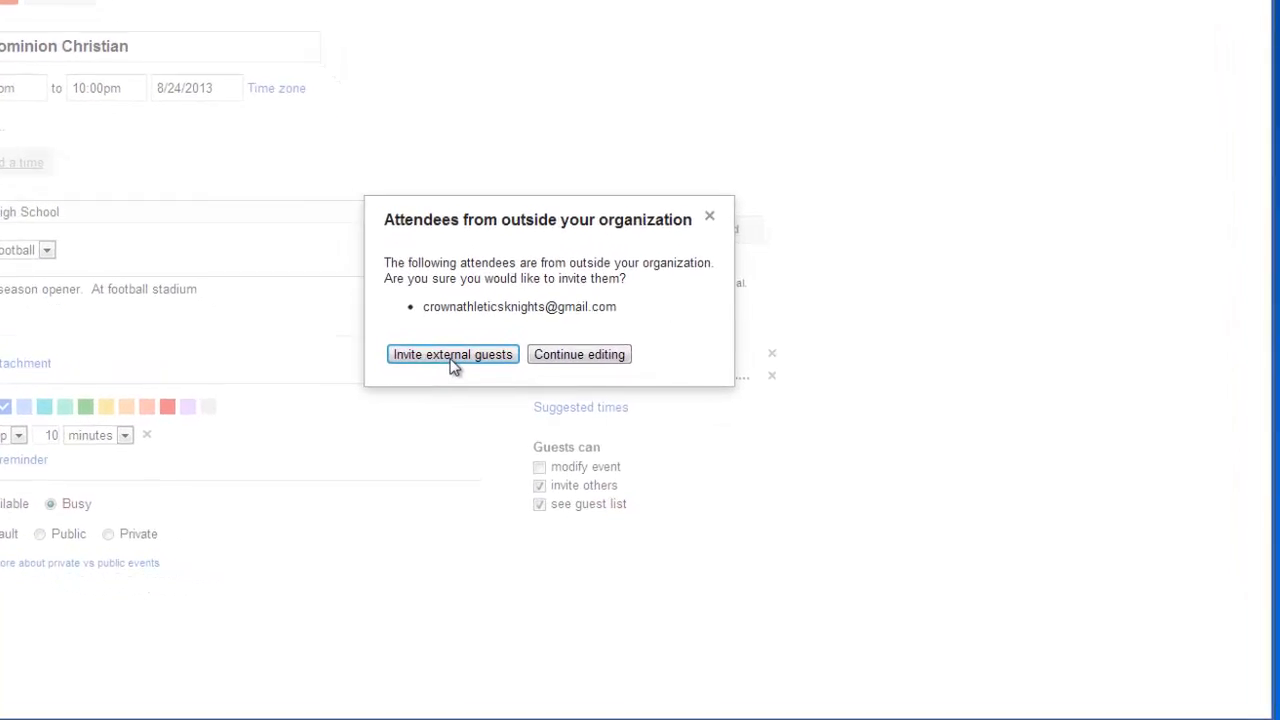
click(452, 360)
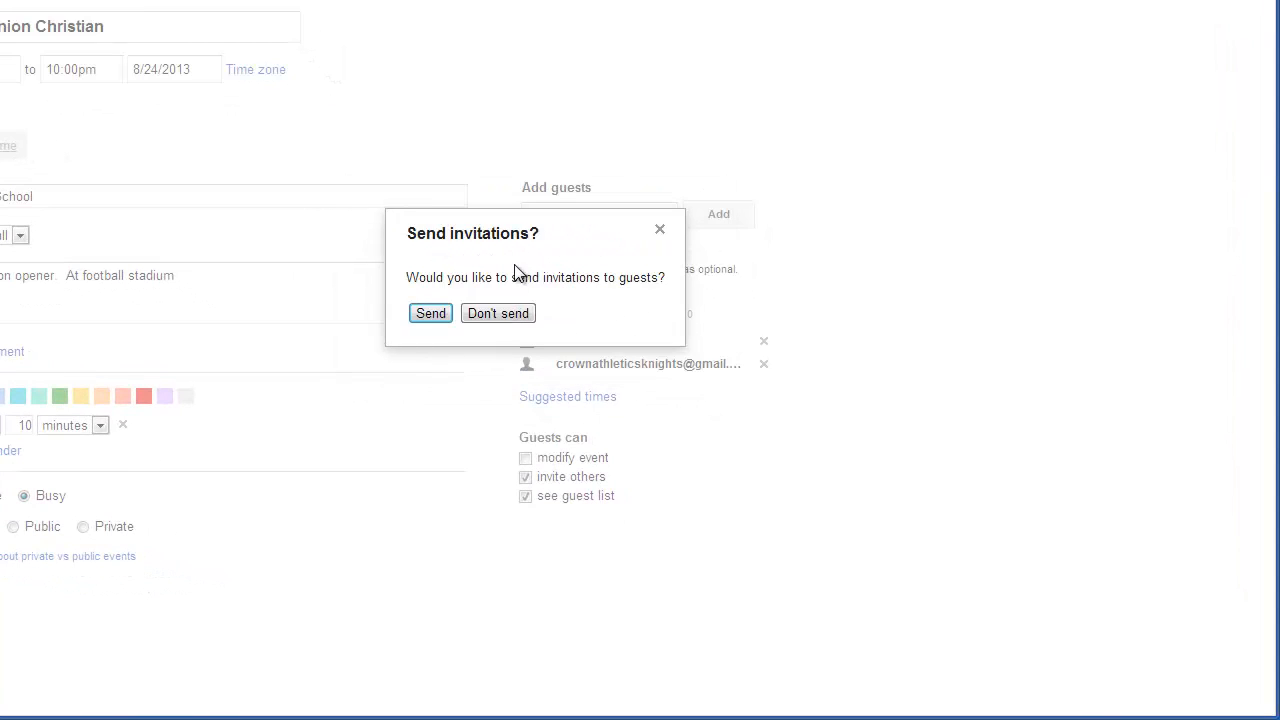
- Save the game without sending guest invitations, then review its Saturday, August 24 event details
click(498, 314)
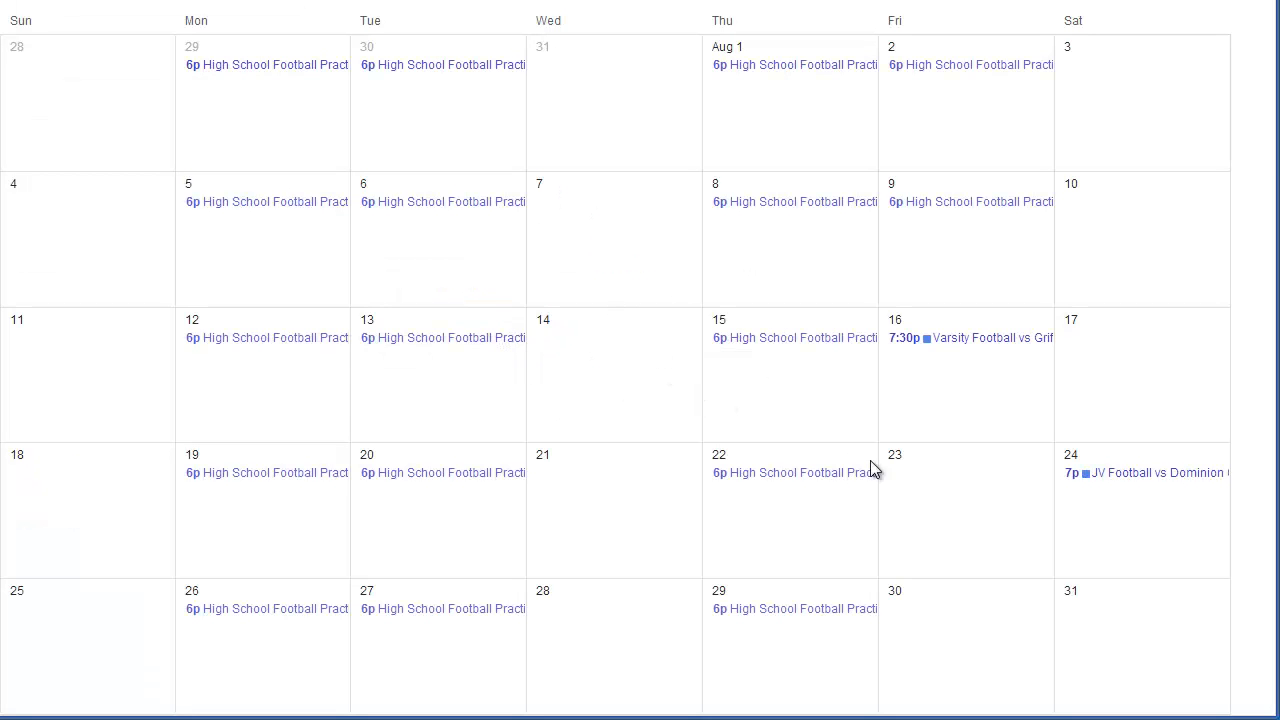
click(1143, 478)
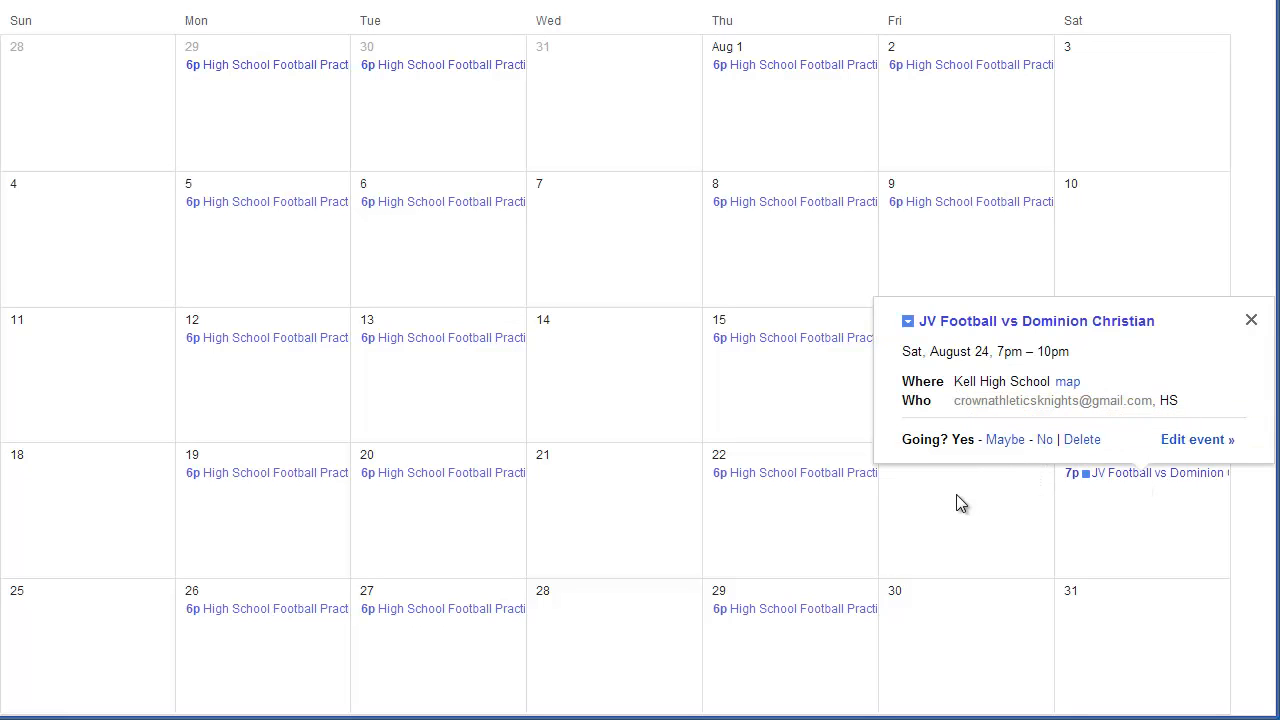
click(1250, 321)
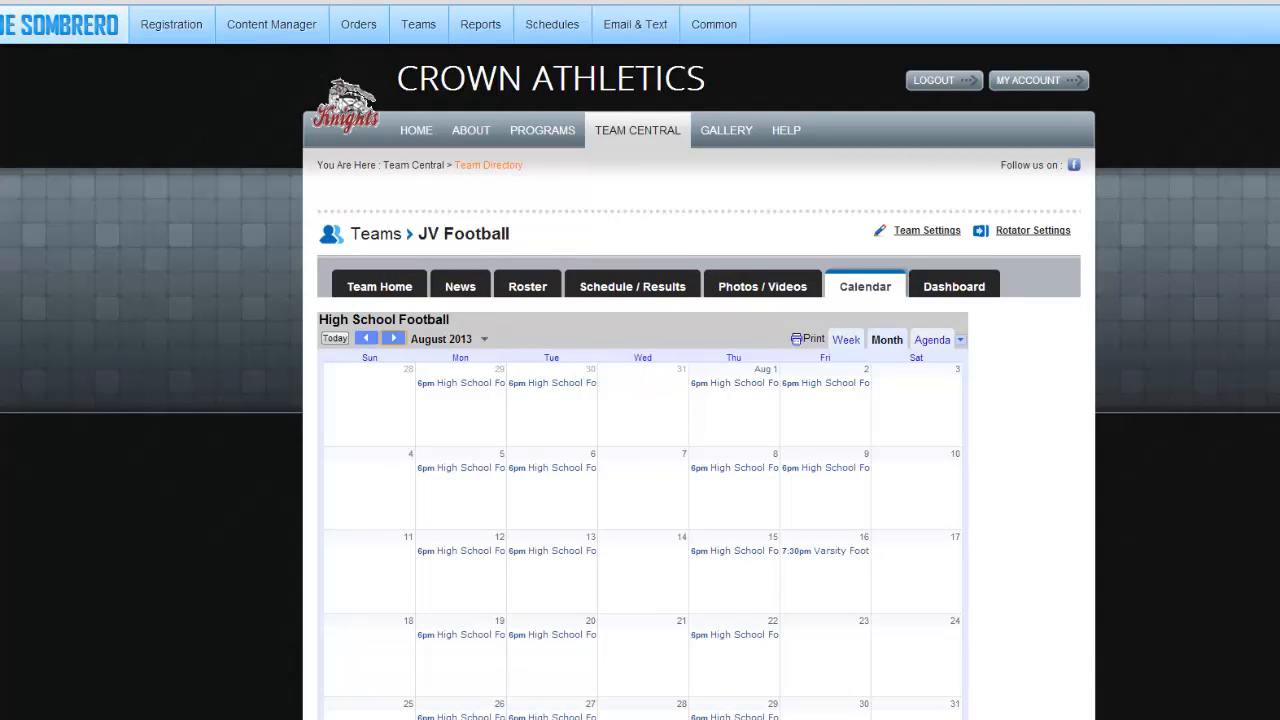
- Reload the website's JV calendar, confirm the 7pm game on August 24 2013, then return home
key(F5)
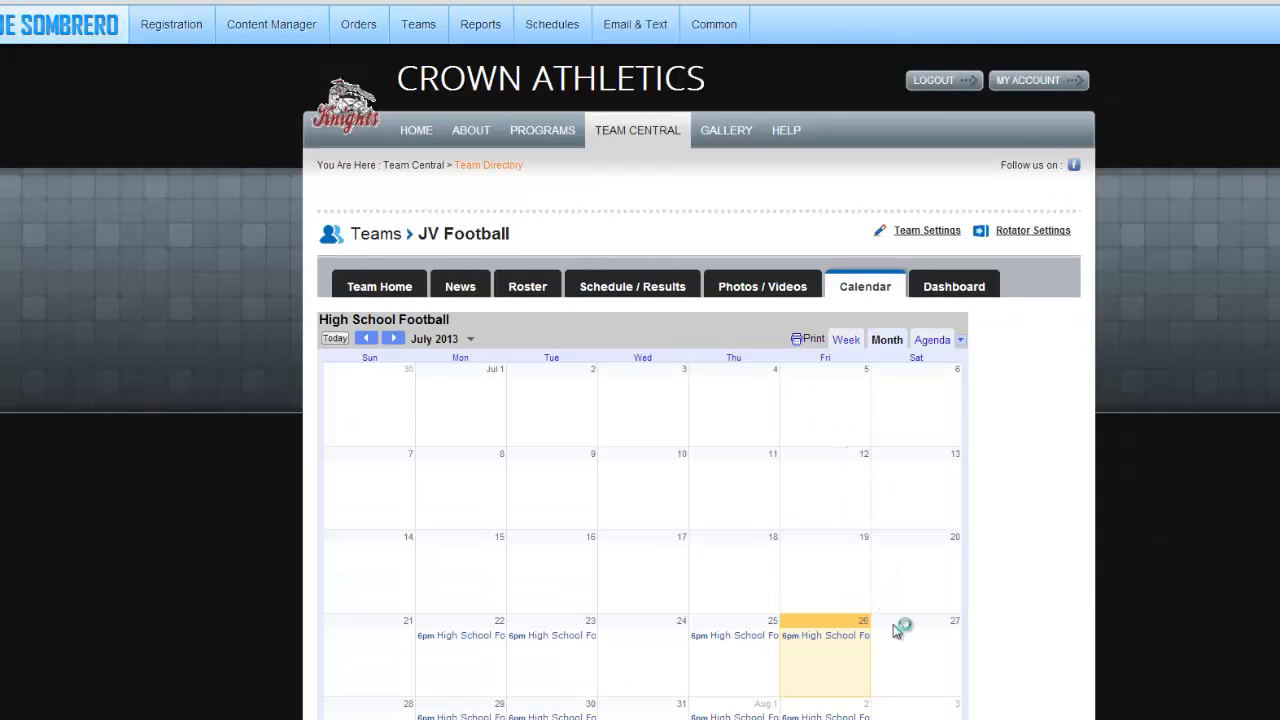
click(393, 340)
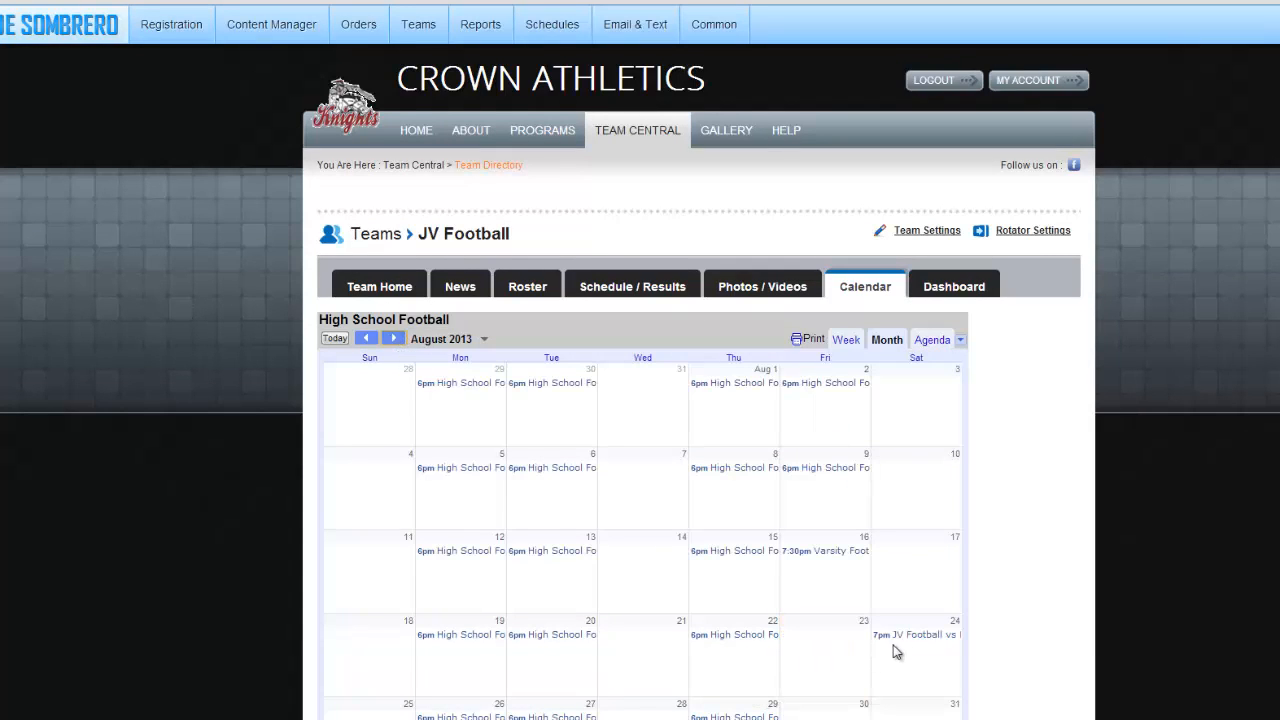
click(912, 640)
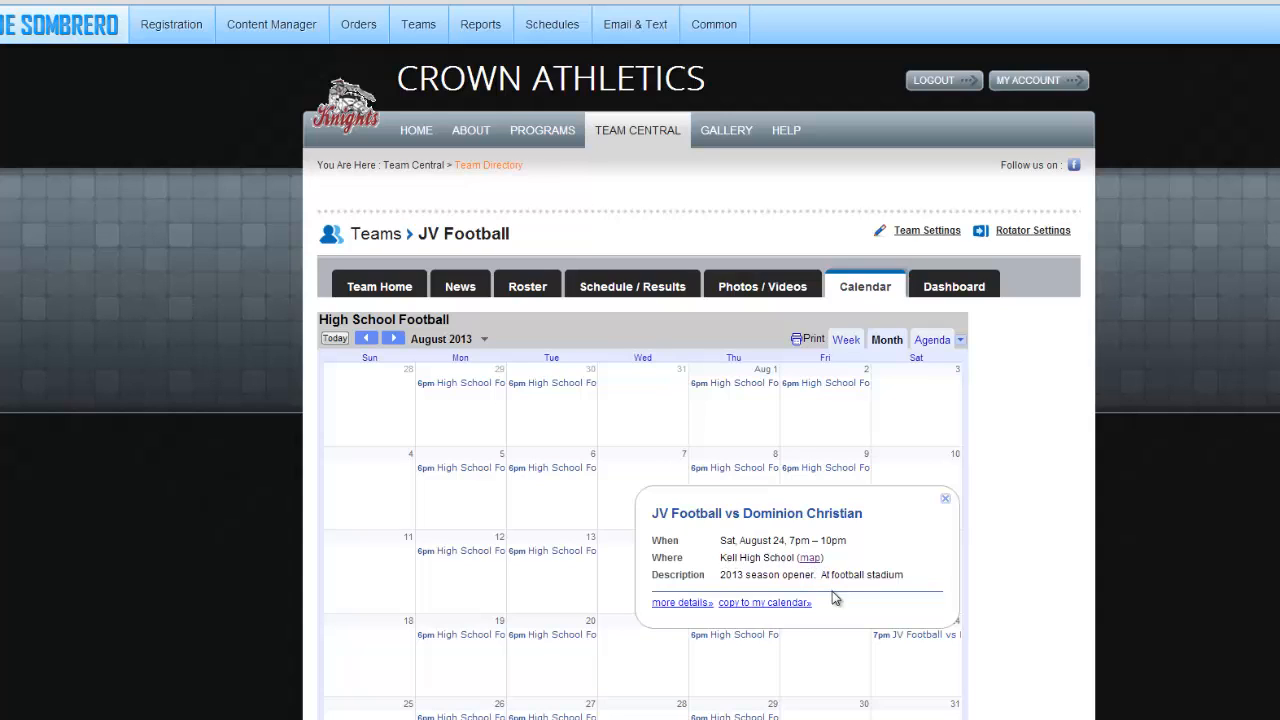
click(946, 500)
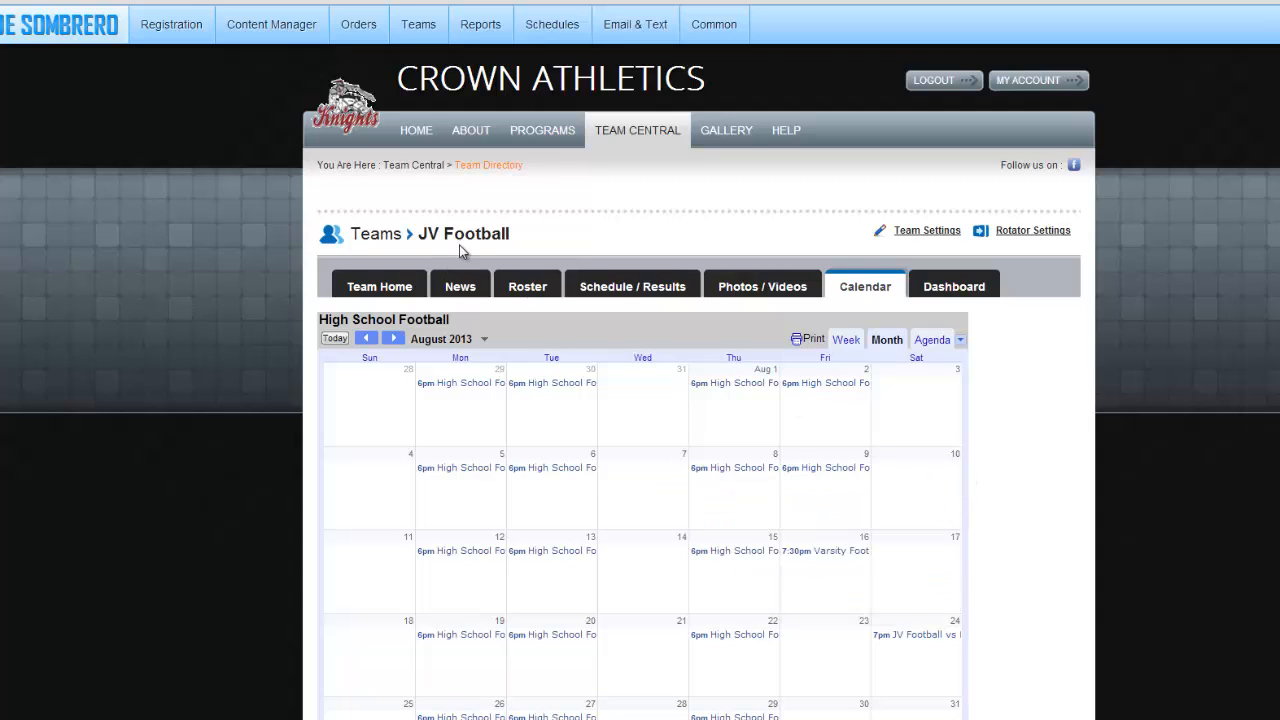
click(417, 134)
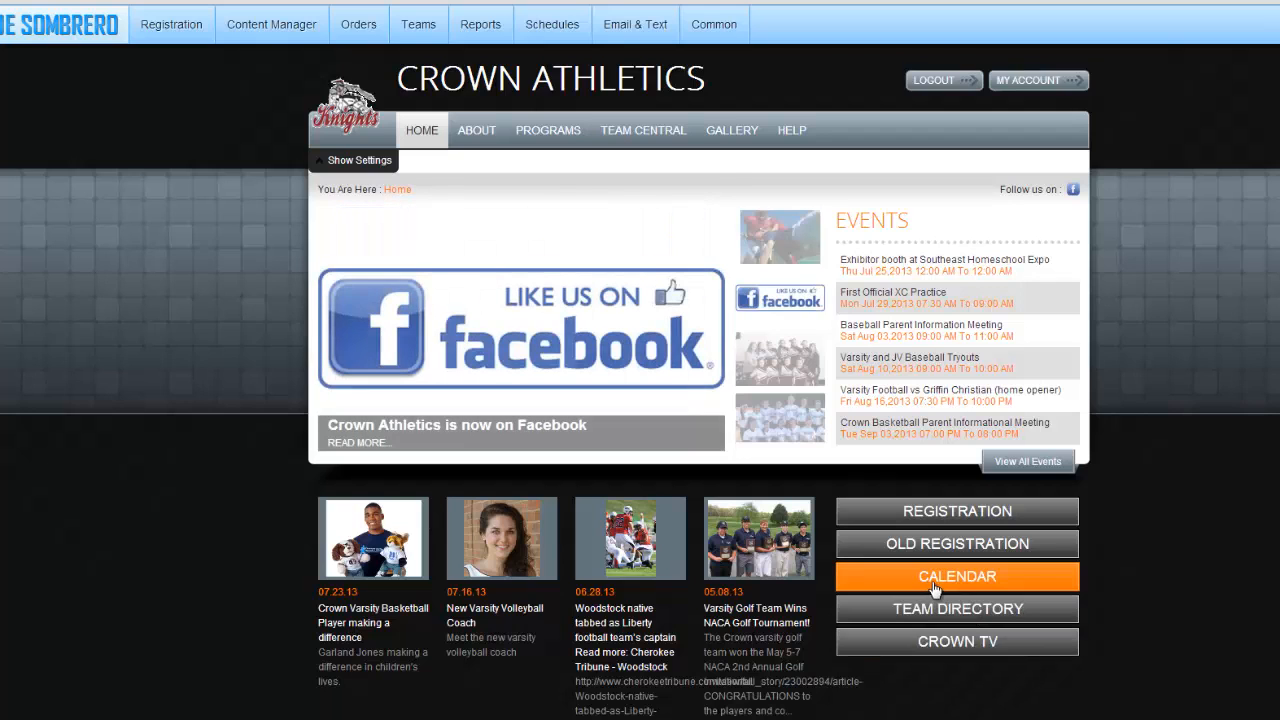
click(932, 584)
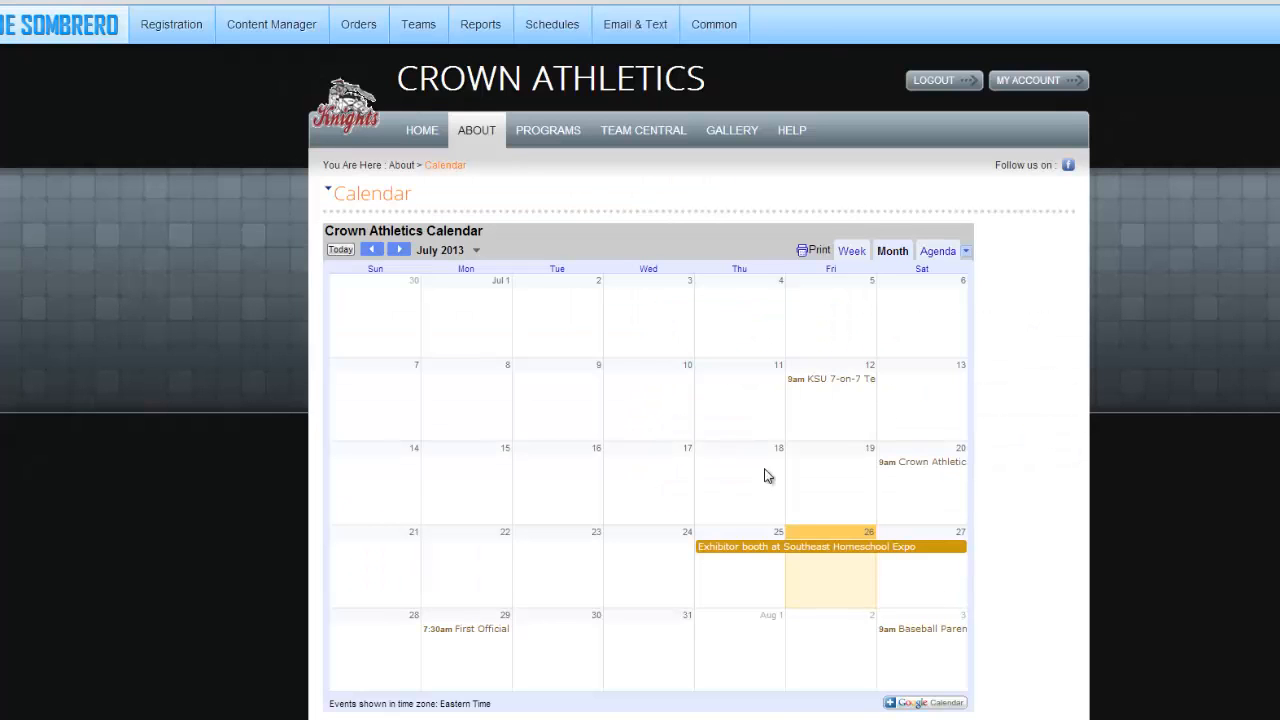
click(398, 250)
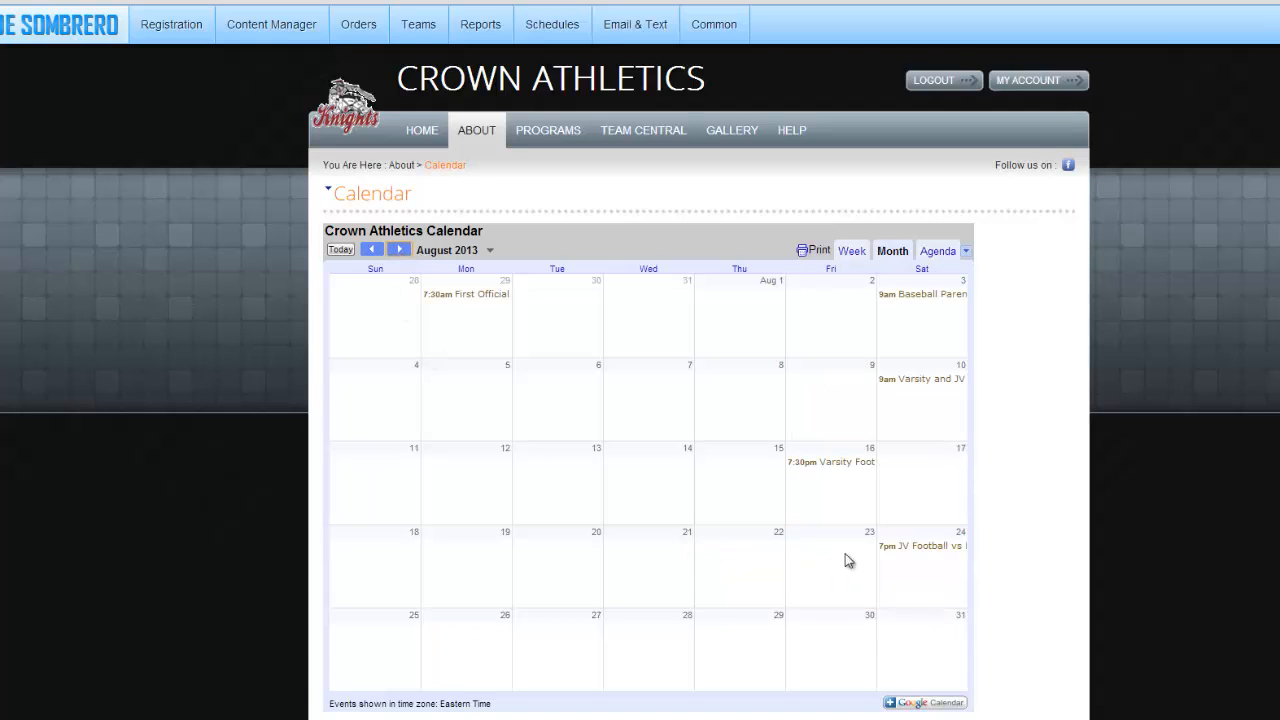
click(922, 547)
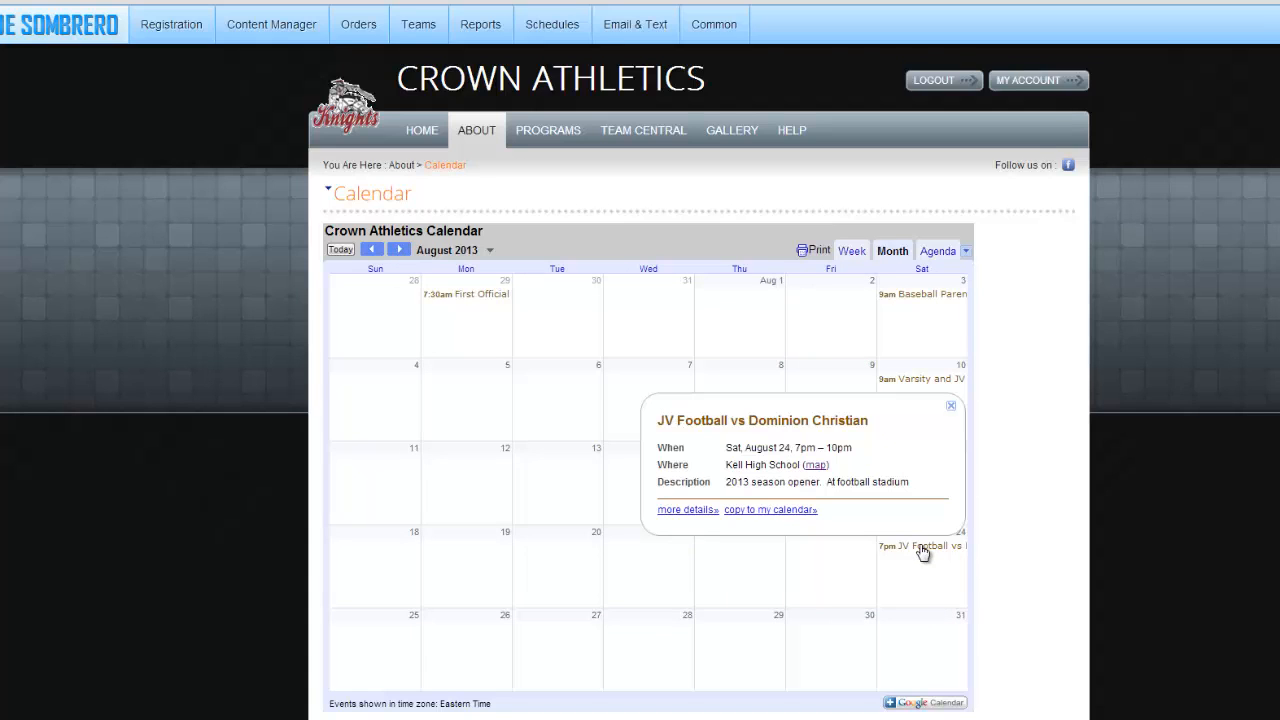
click(951, 409)
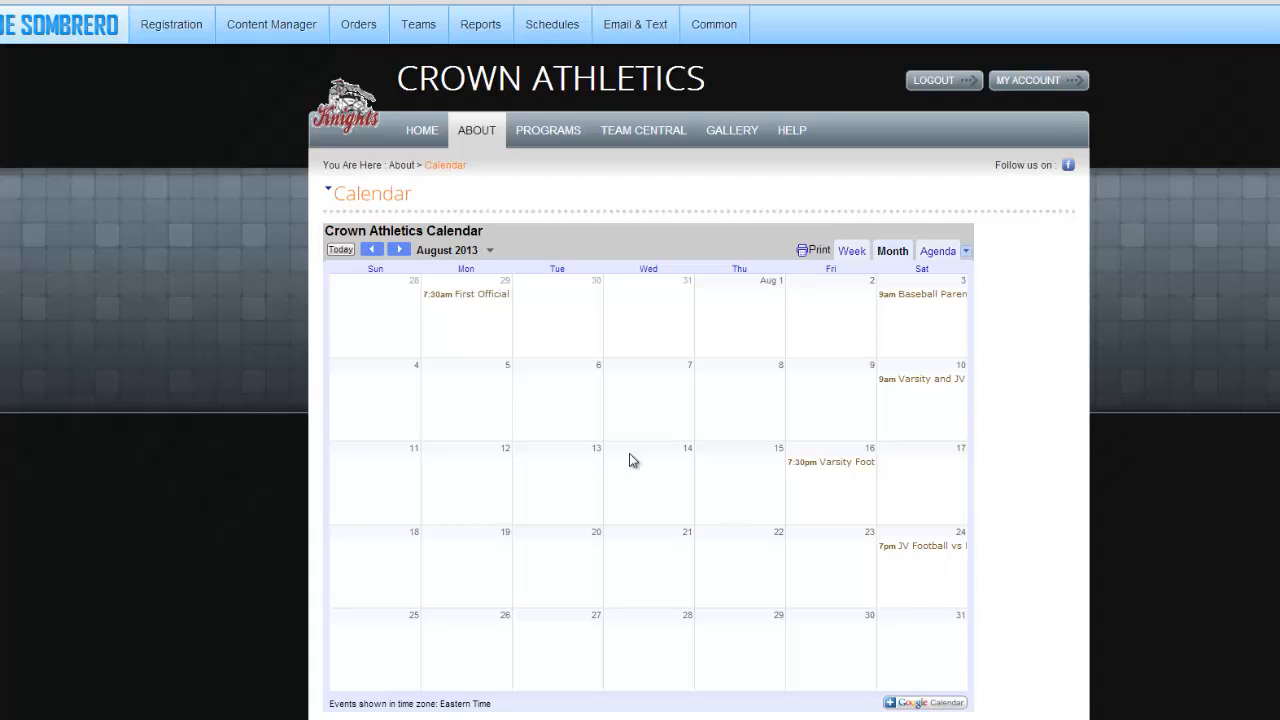
click(422, 137)
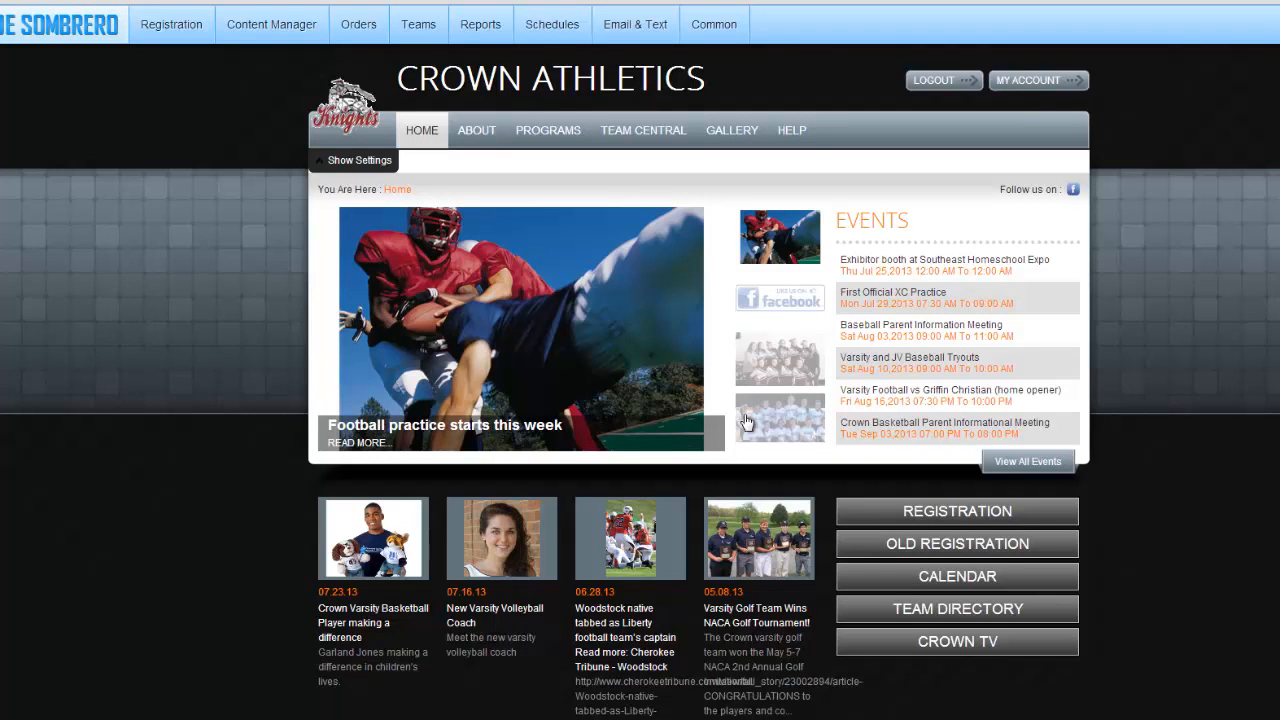